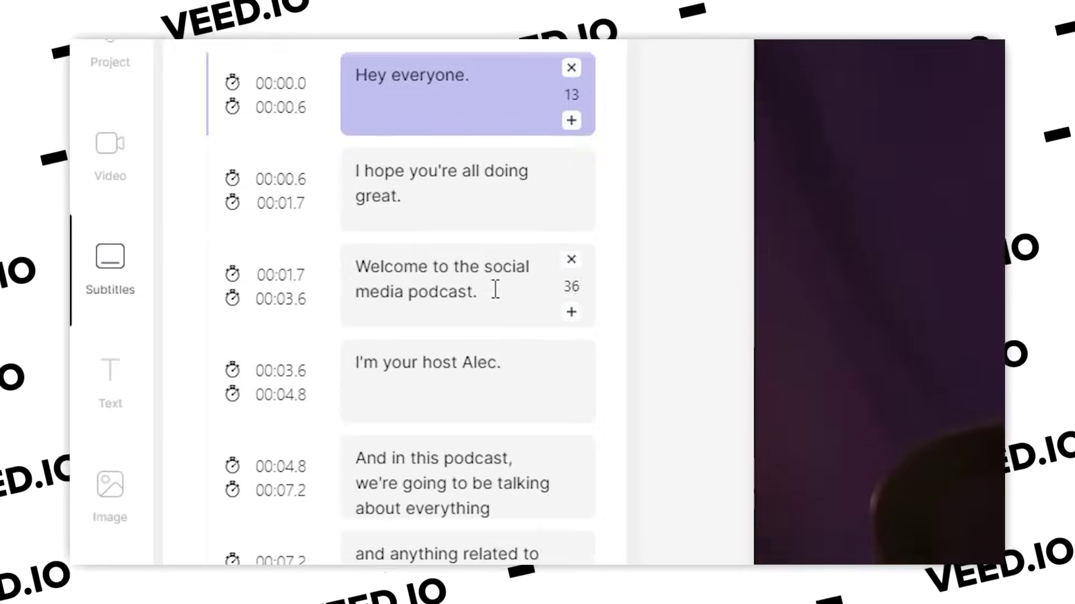
Split the 'And in this podcast' subtitle in two and shorten the start of the split part
scroll(504, 520, down, 3)
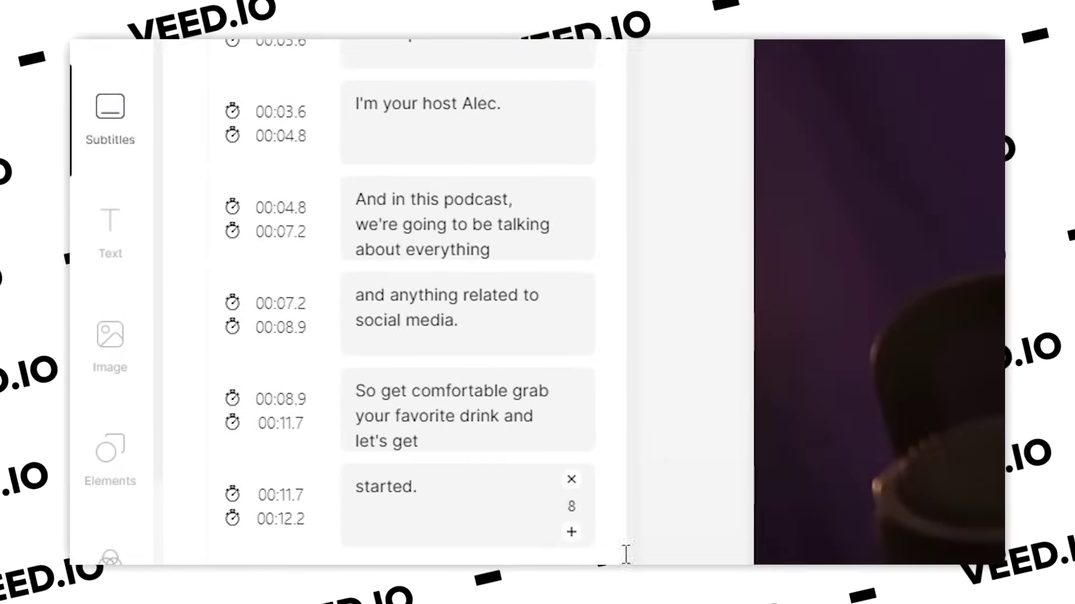
scroll(684, 276, up, 3)
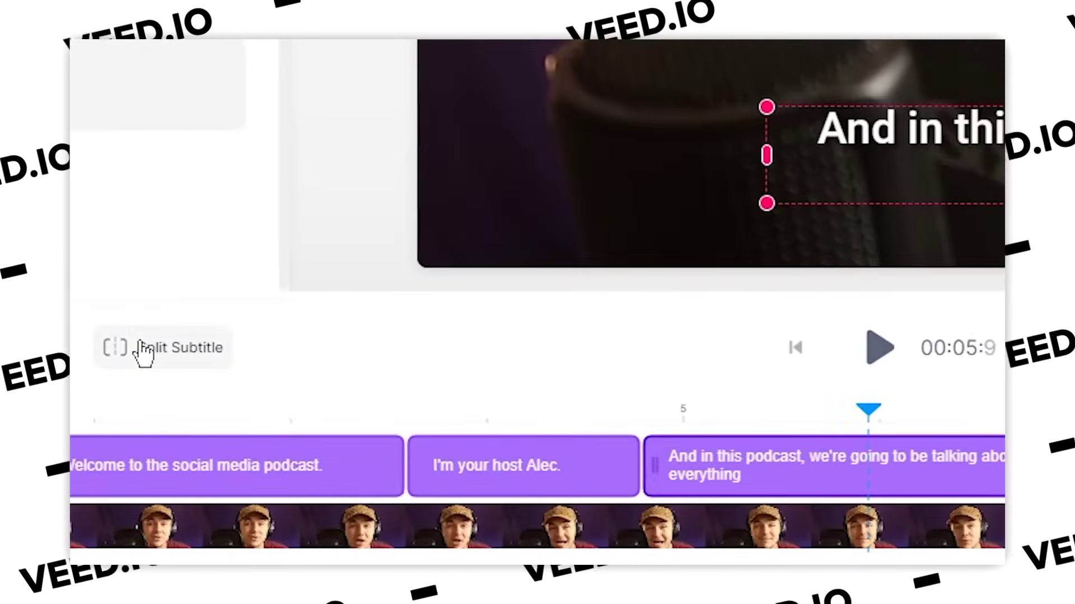
click(140, 348)
drag(518, 479, 548, 479)
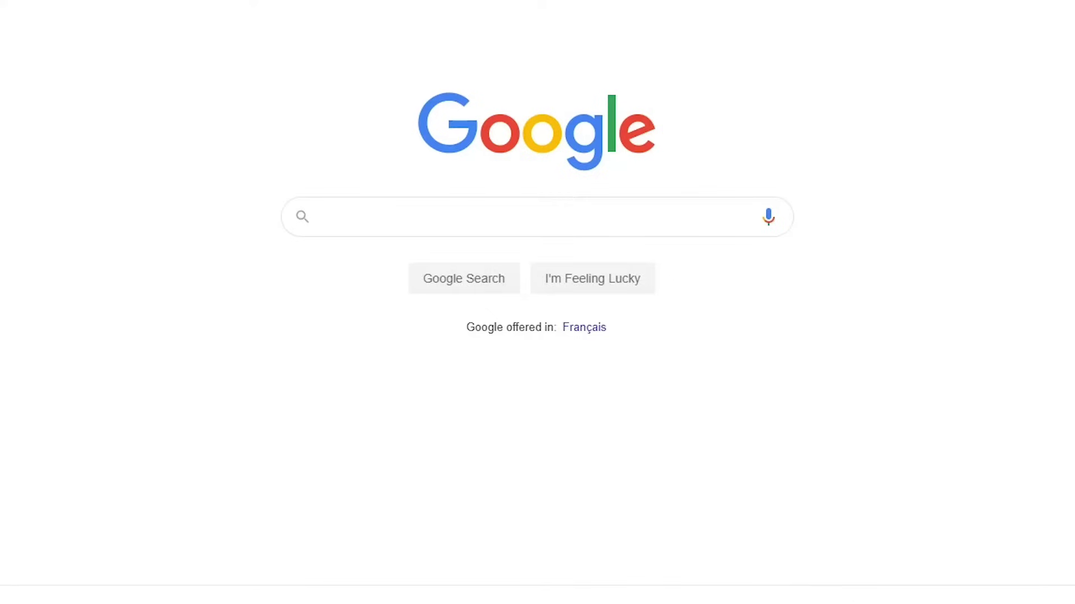
Search for Veed, then start a new project with Podcast Video.mp4 from the device and preview it
text(Veed)
key(Return)
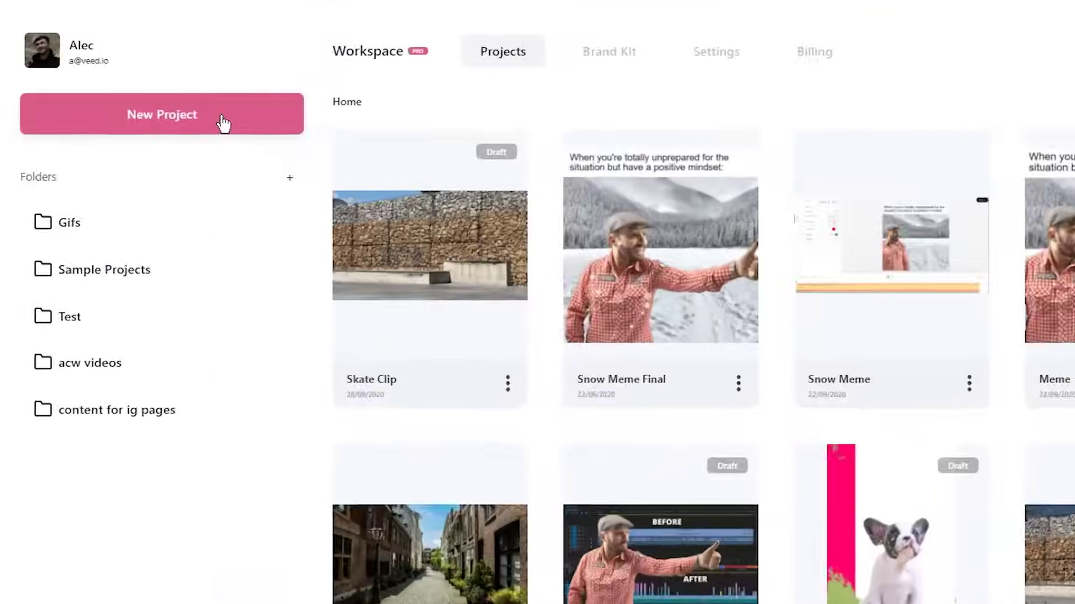
click(144, 118)
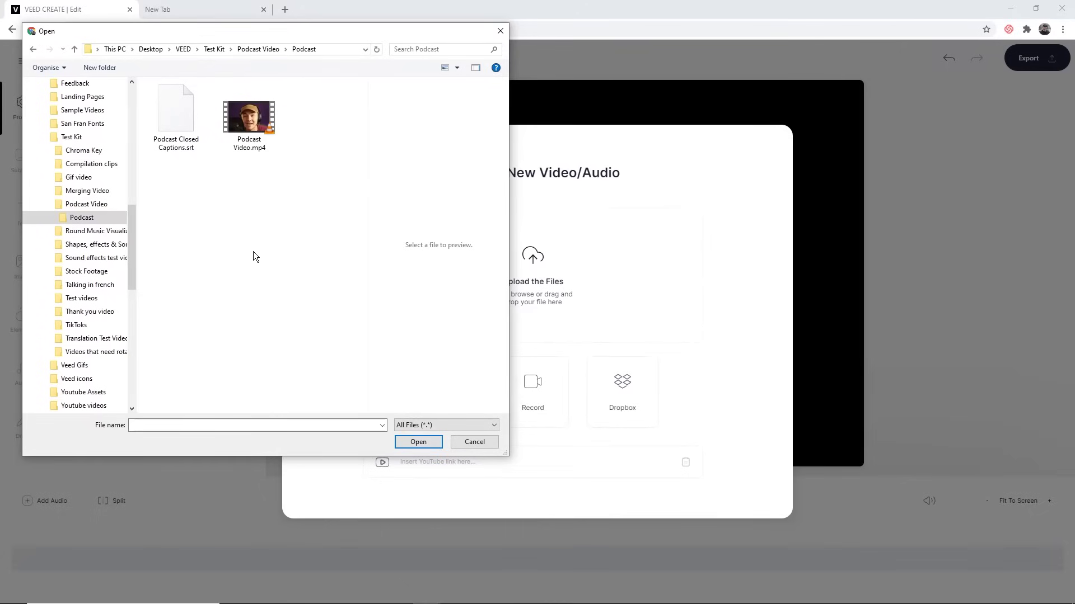
click(253, 123)
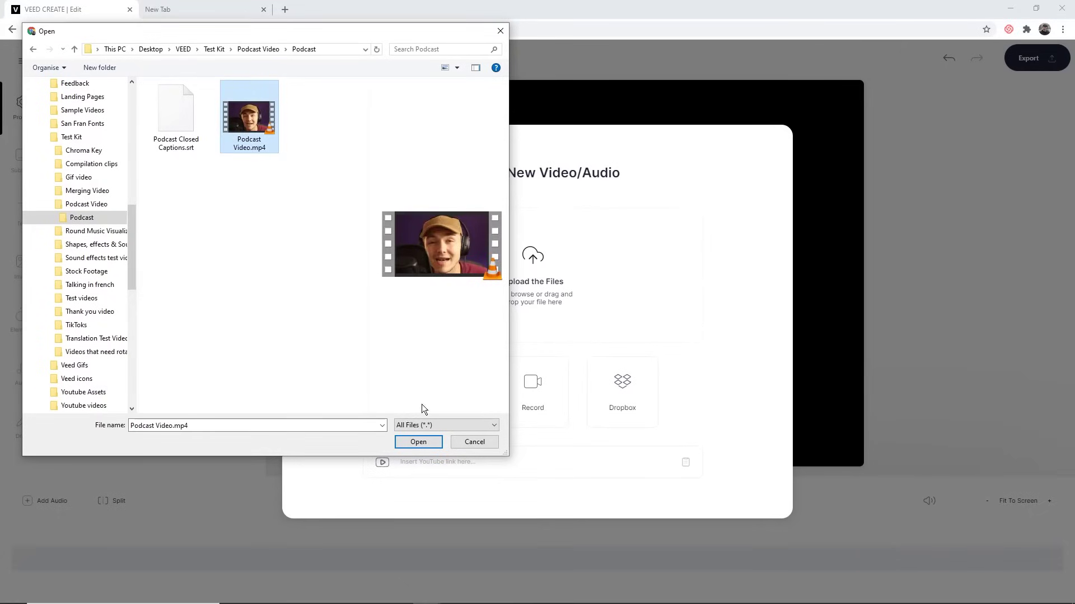
click(418, 442)
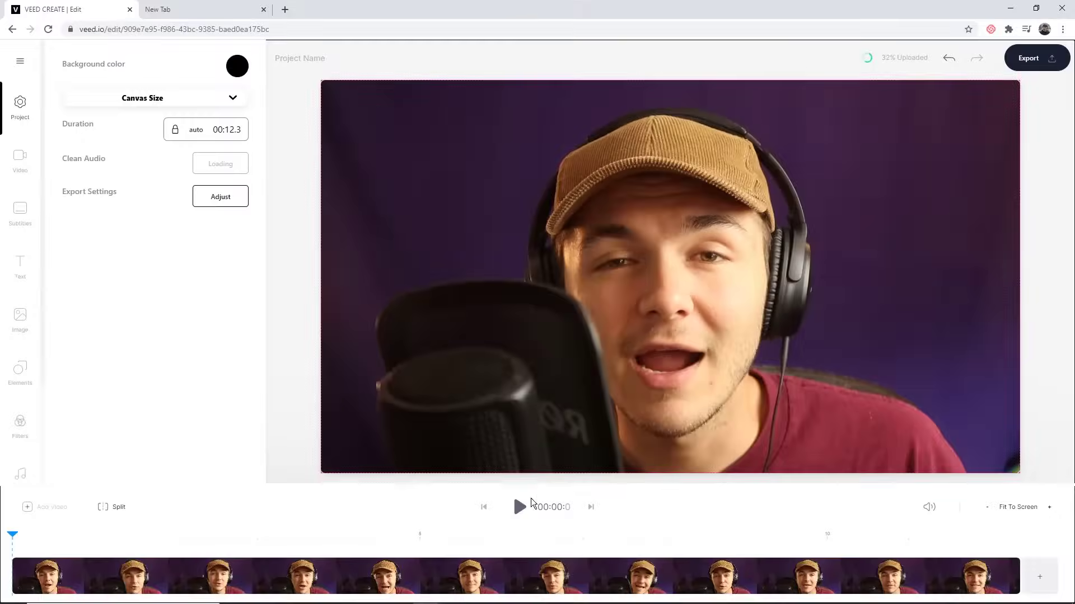
click(520, 508)
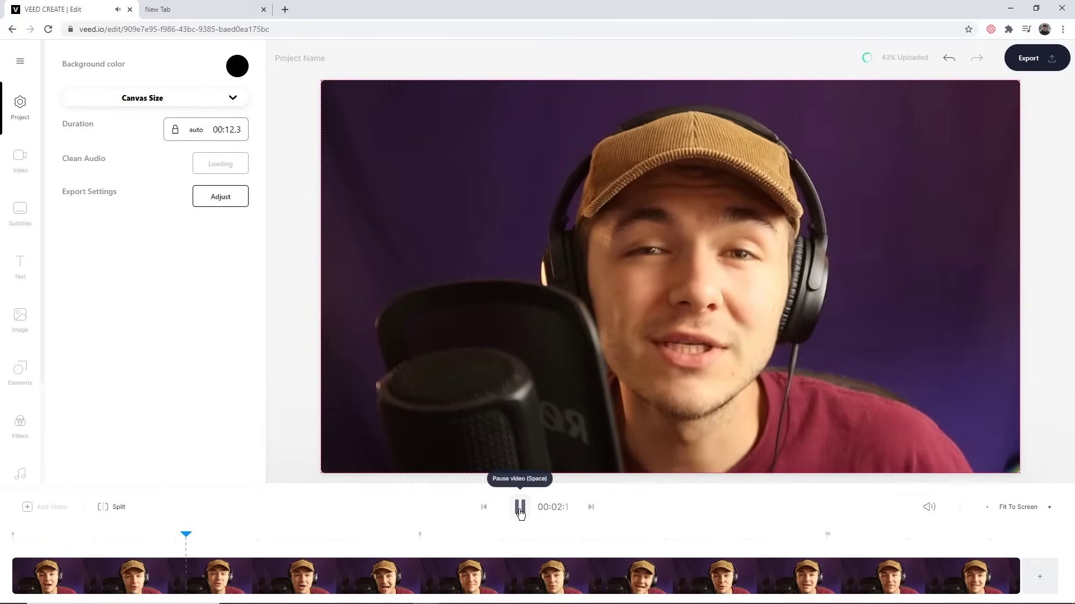
Pause the podcast preview and bring up the Subtitles panel's auto, manual and file options
click(520, 508)
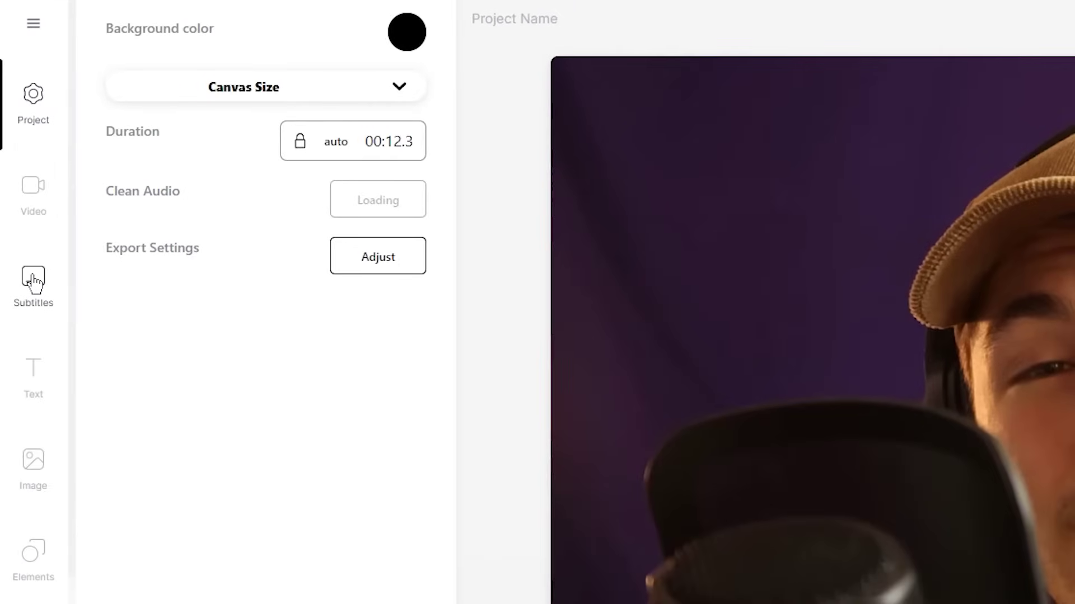
click(34, 281)
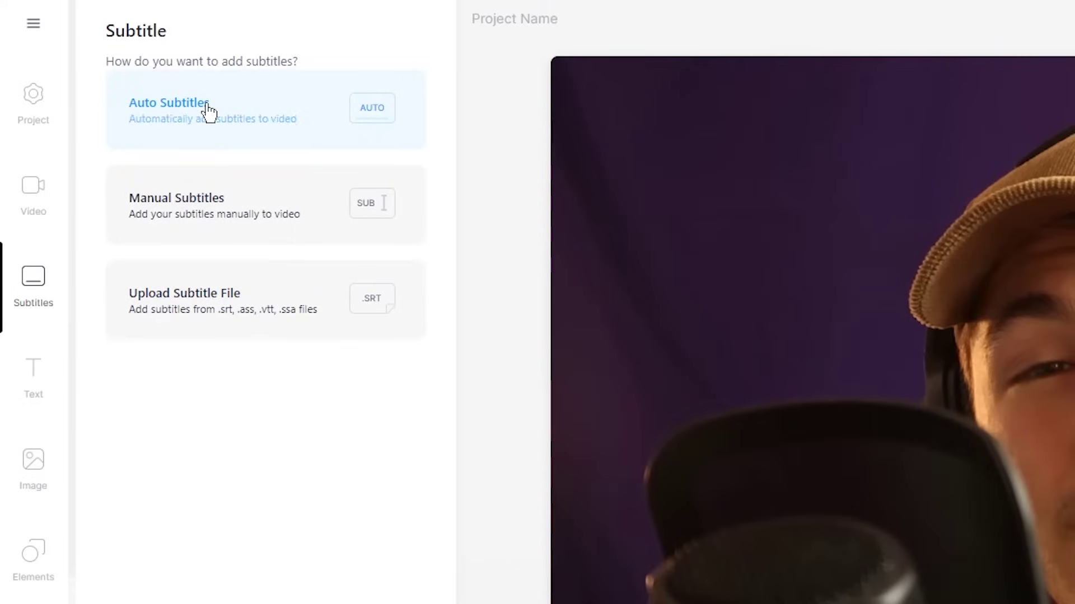
Run Auto Subtitles on the whole podcast clip with English (United States) as the language
click(207, 114)
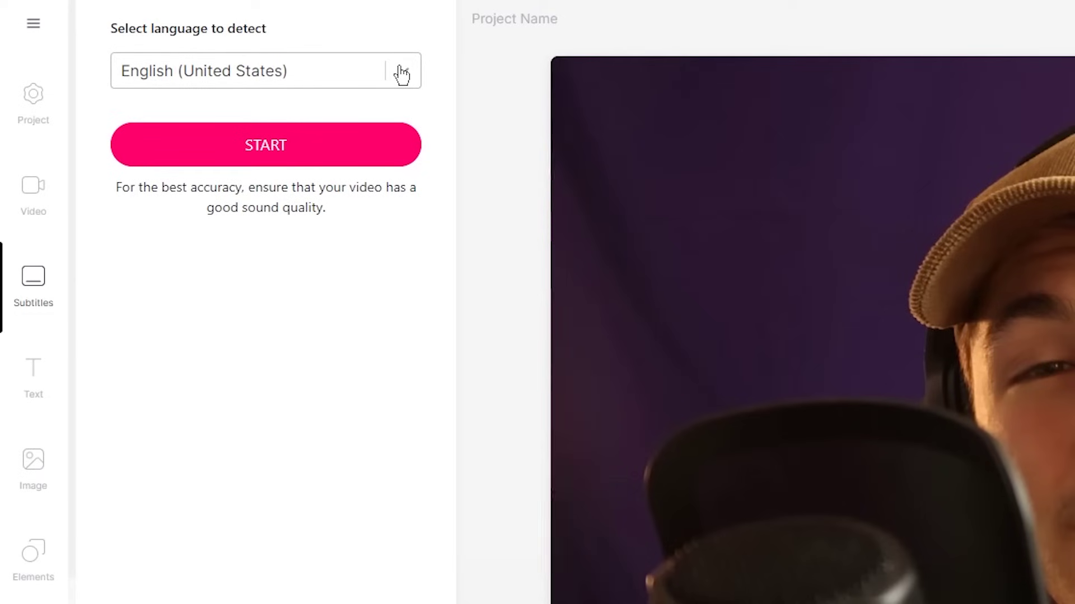
click(402, 73)
scroll(276, 223, down, 15)
scroll(276, 210, down, 20)
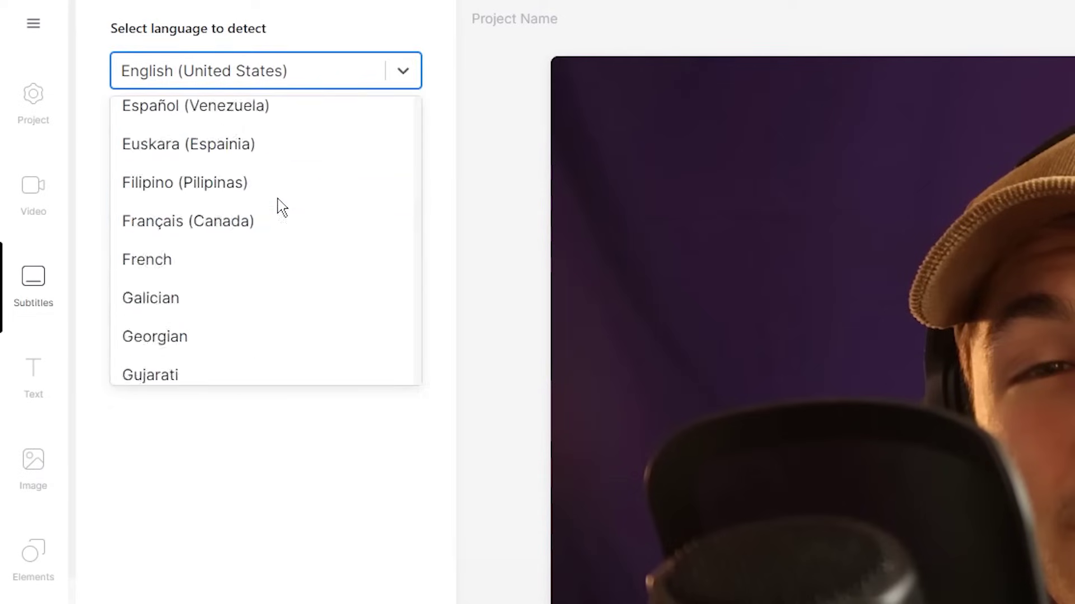
click(281, 537)
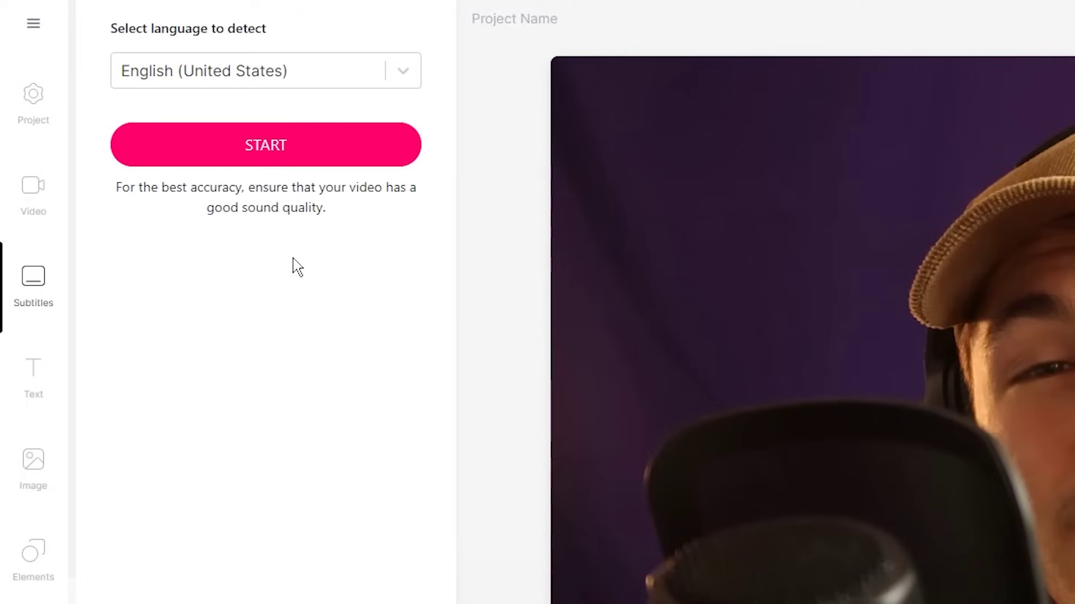
click(268, 159)
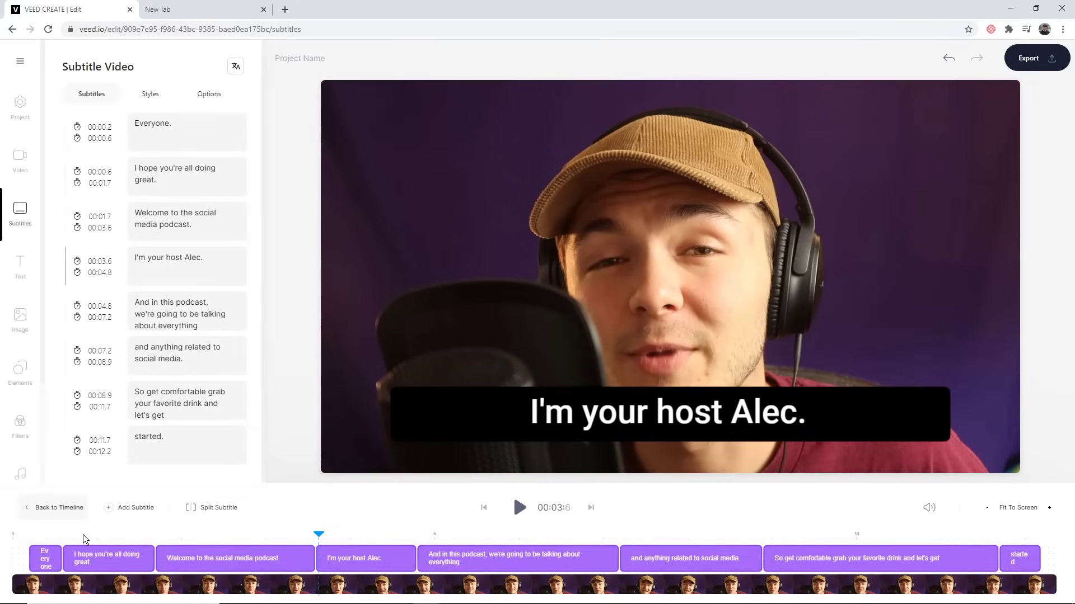
click(13, 534)
click(520, 507)
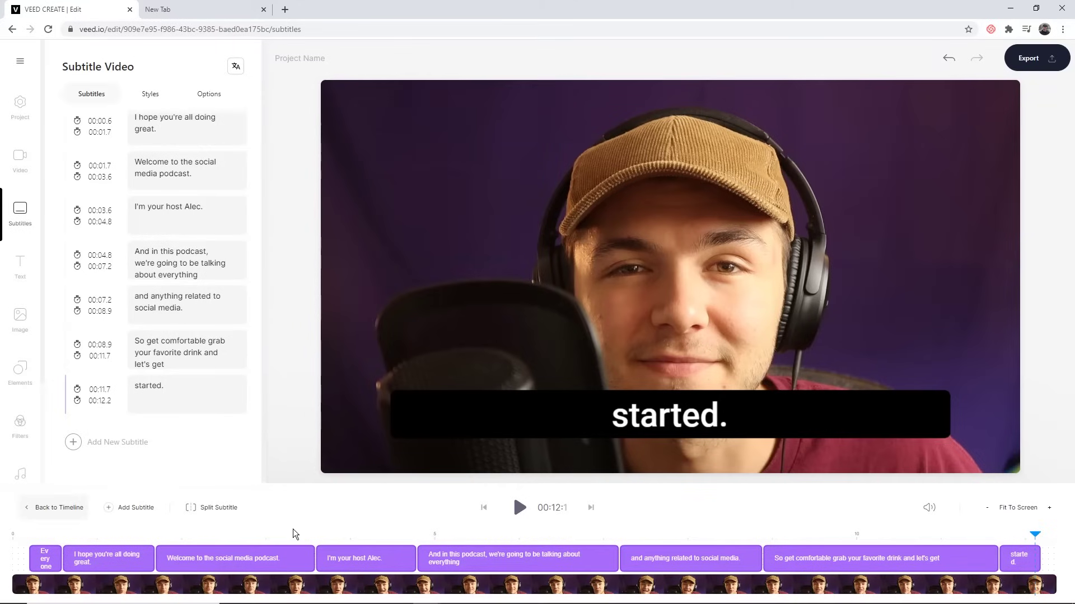
drag(295, 533, 1, 524)
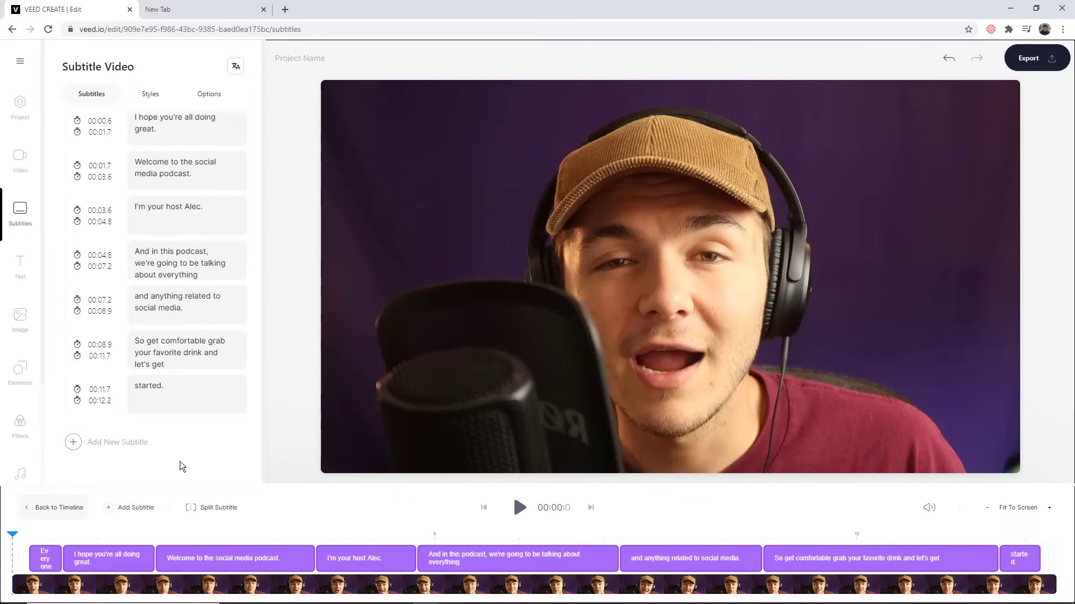
scroll(197, 371, up, 1)
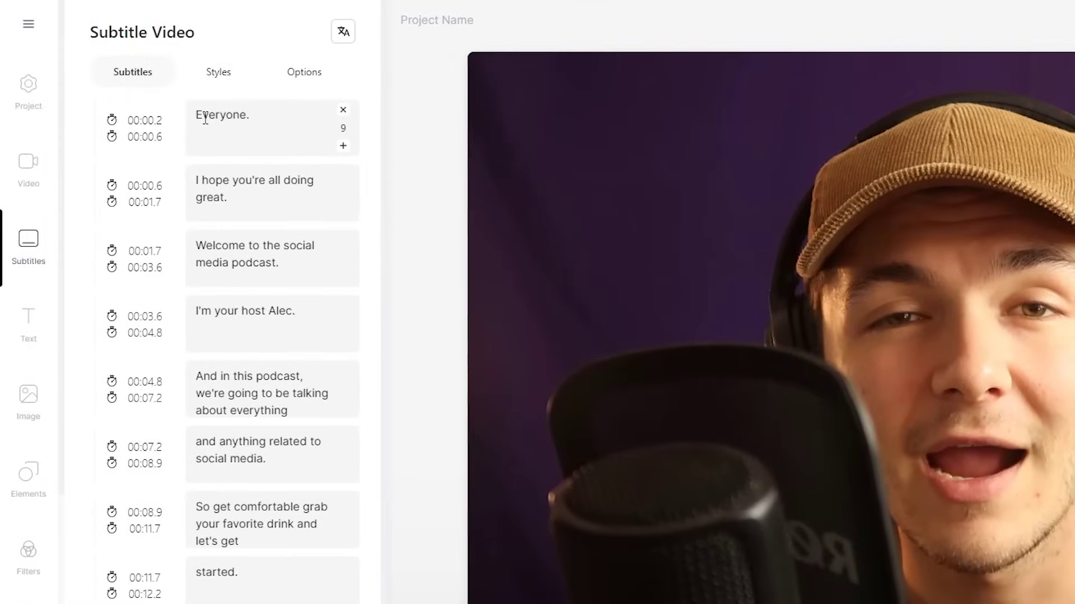
click(141, 124)
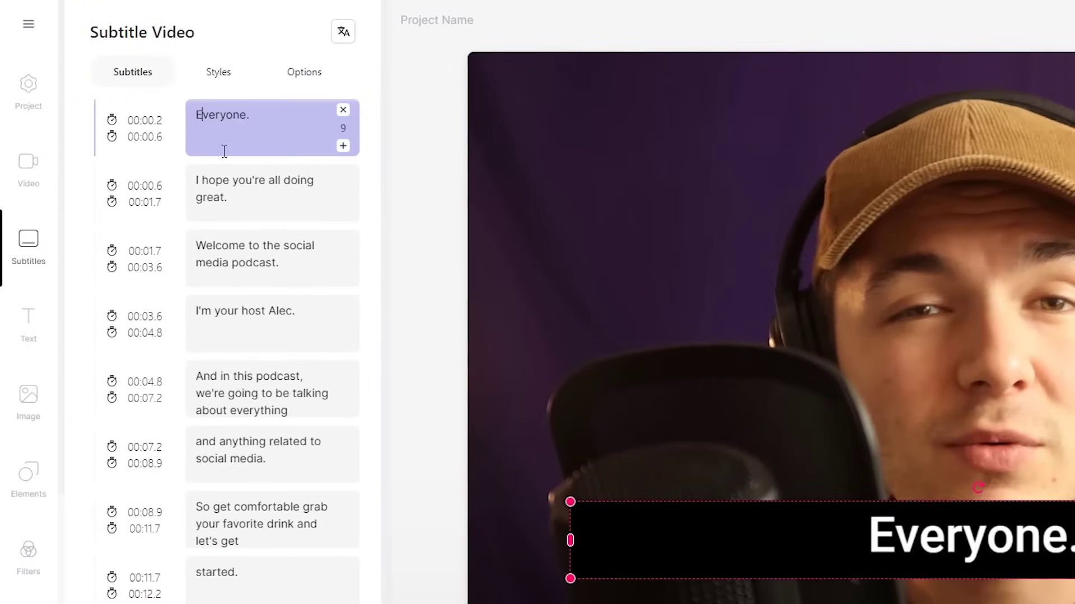
Change the first subtitle's text from 'Everyone.' to 'Hey everyone.'
click(230, 177)
click(201, 114)
key(Delete)
text(Hey e)
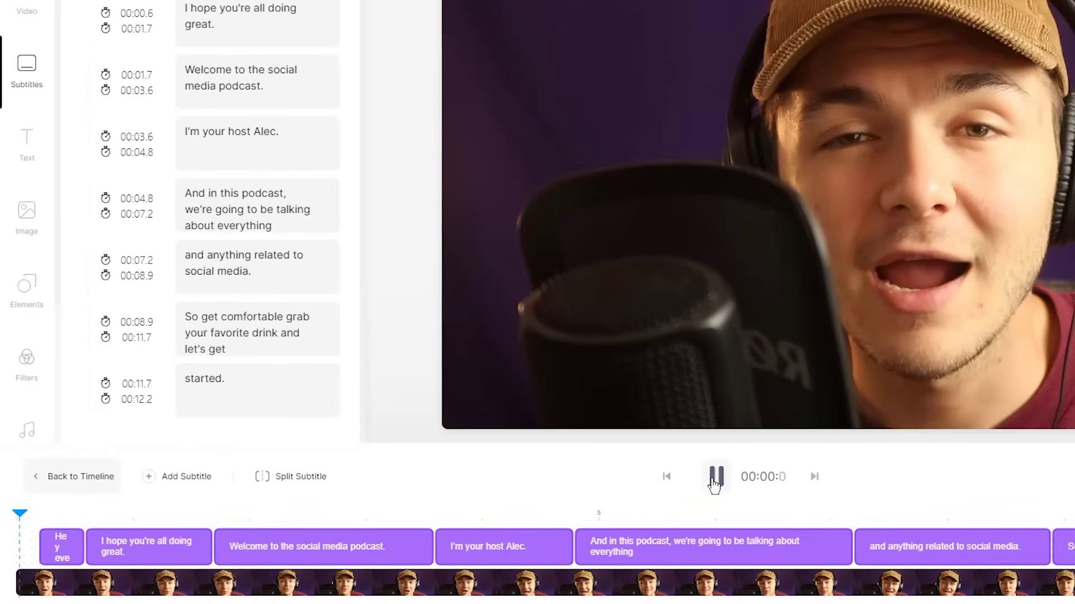
Stop playback, rewind to the start, and bring up the first subtitle's start timing
click(715, 477)
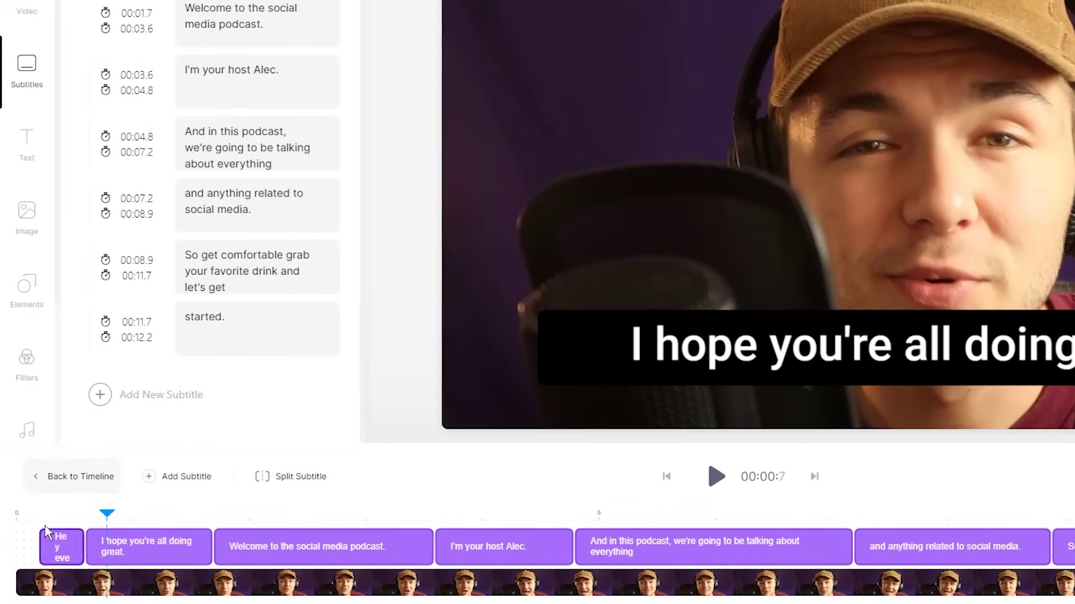
click(21, 516)
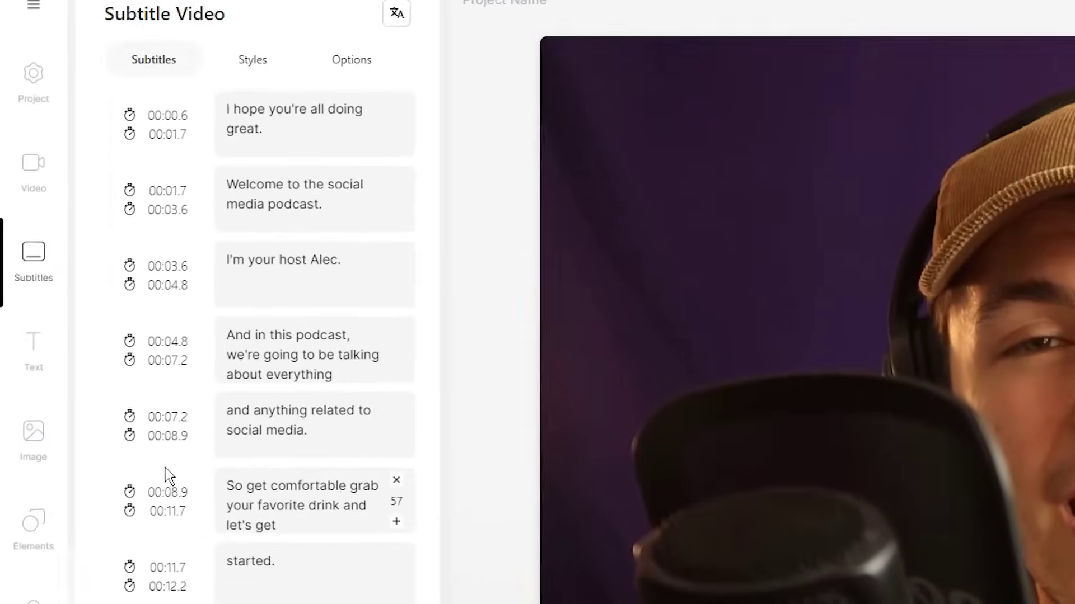
scroll(140, 235, up, 2)
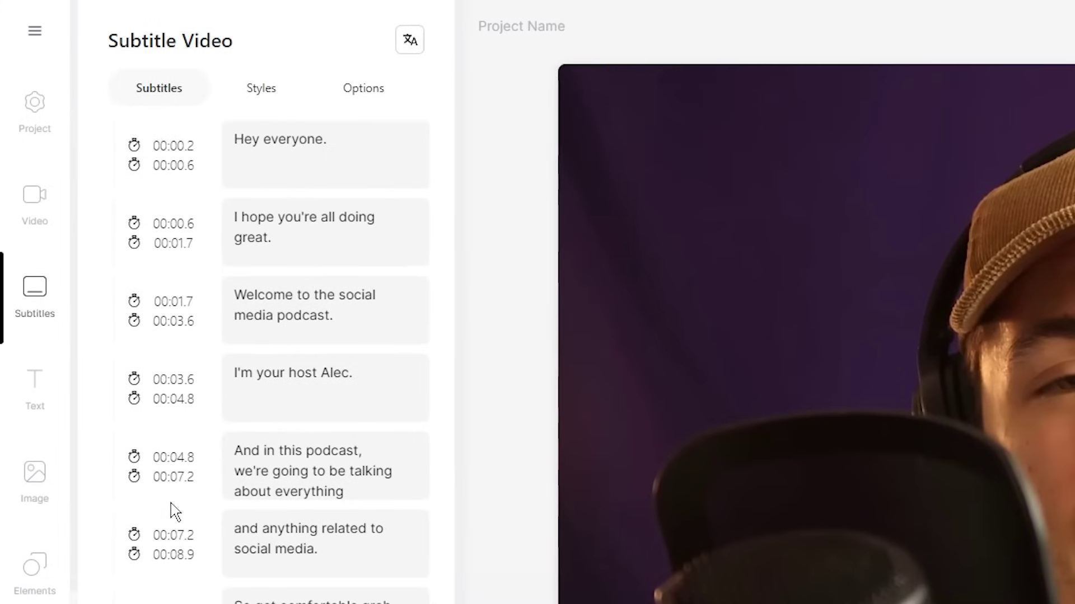
click(135, 146)
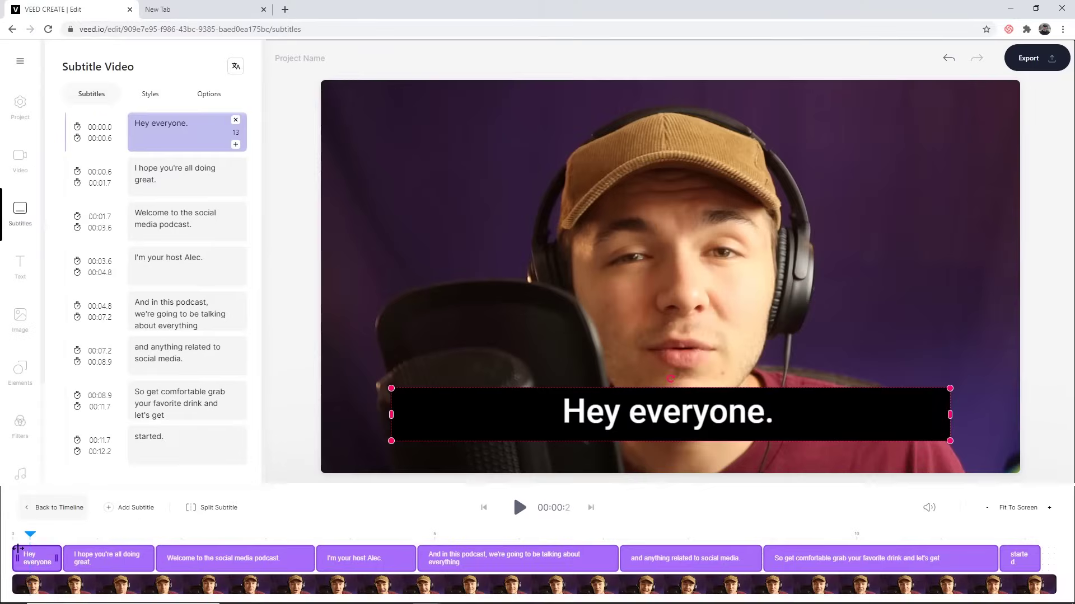
Drag the first subtitle's start edge on the timeline toward the video start
drag(22, 542, 5, 543)
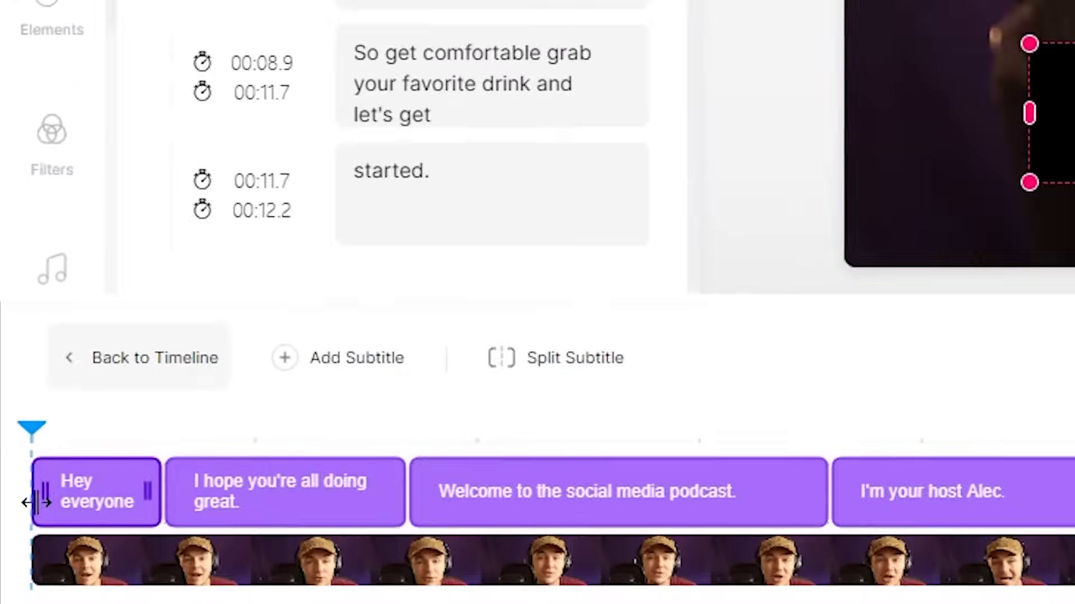
drag(13, 557, 31, 558)
drag(90, 482, 93, 477)
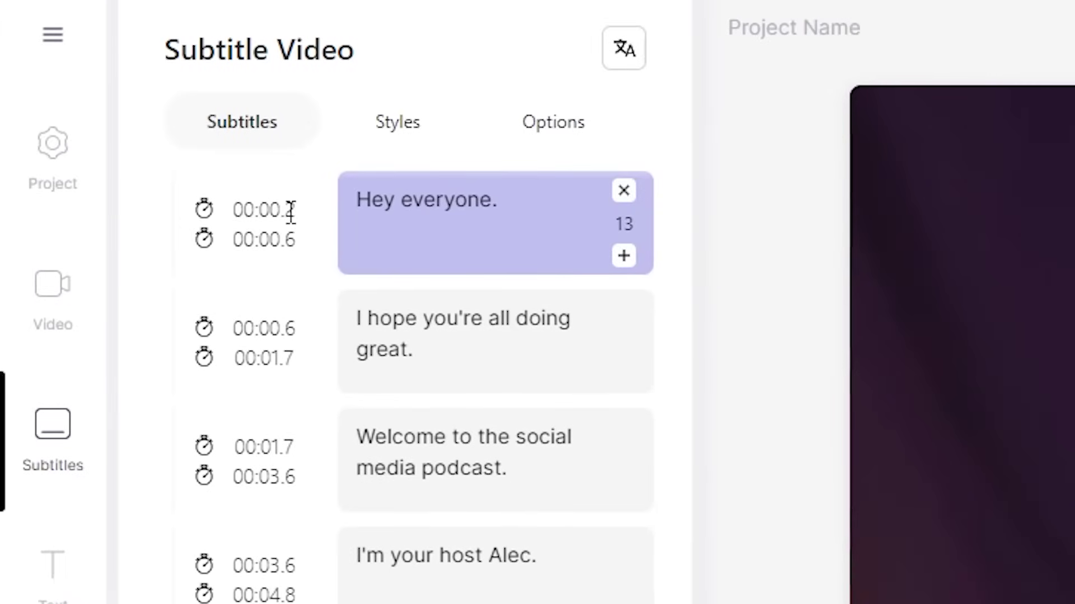
Enter 00:00.0 as the first subtitle's start time, then move to the 'And in this podcast' line
click(294, 209)
key(BackSpace)
text(0)
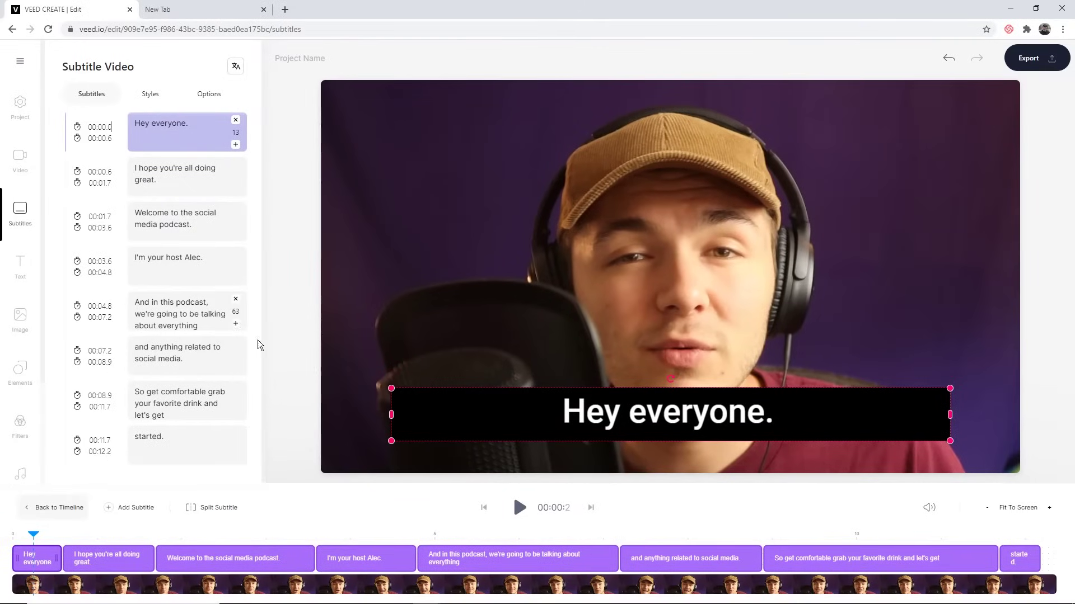
click(204, 535)
drag(239, 534, 510, 541)
Split the long 'And in this podcast' subtitle into two and play back to check it
click(510, 562)
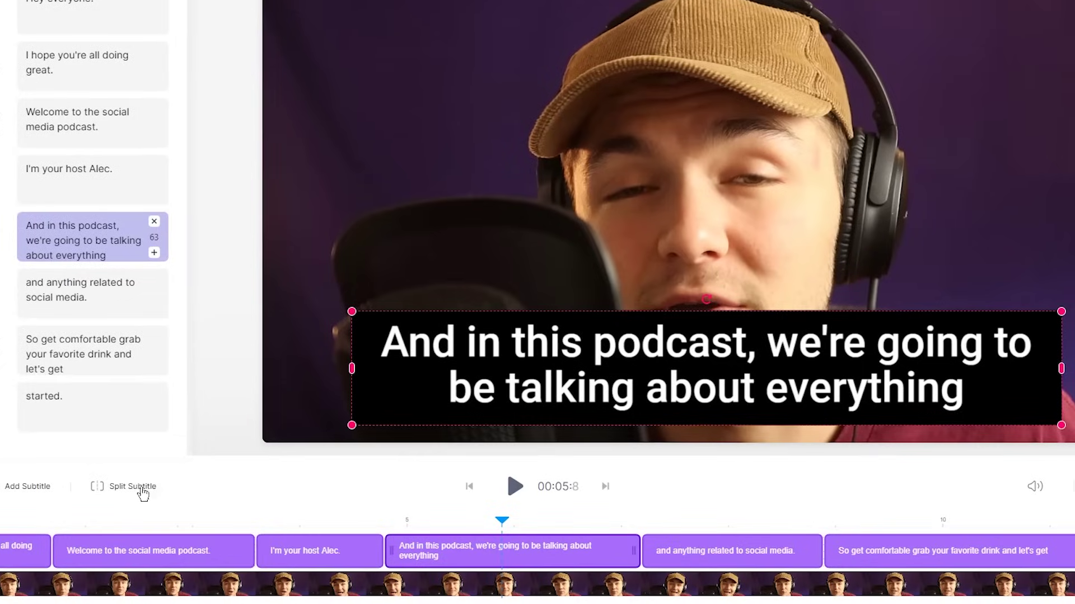
click(142, 489)
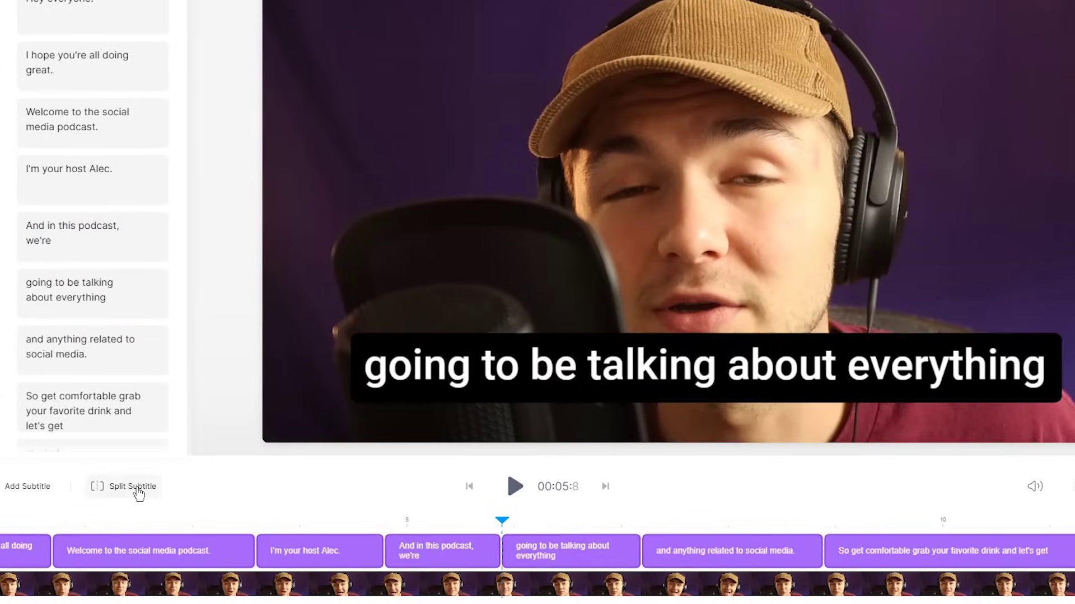
click(399, 524)
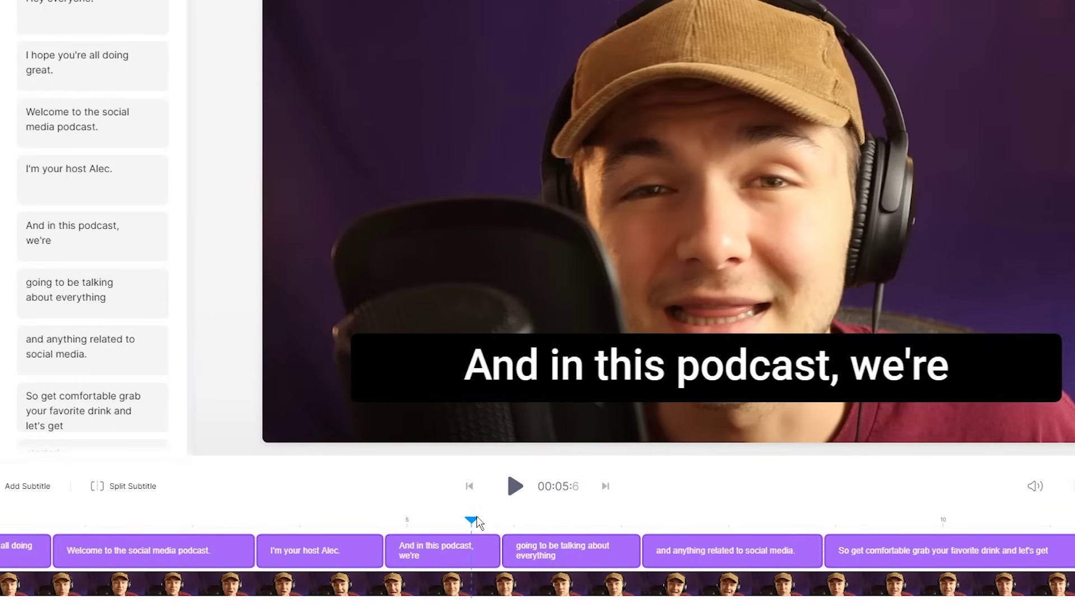
drag(500, 522, 312, 520)
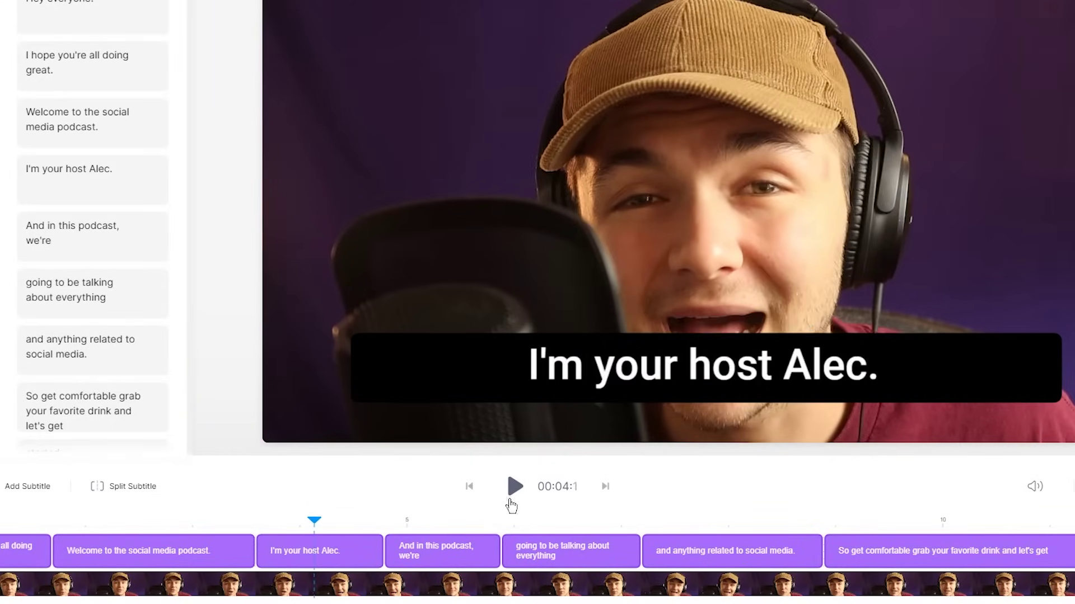
click(519, 500)
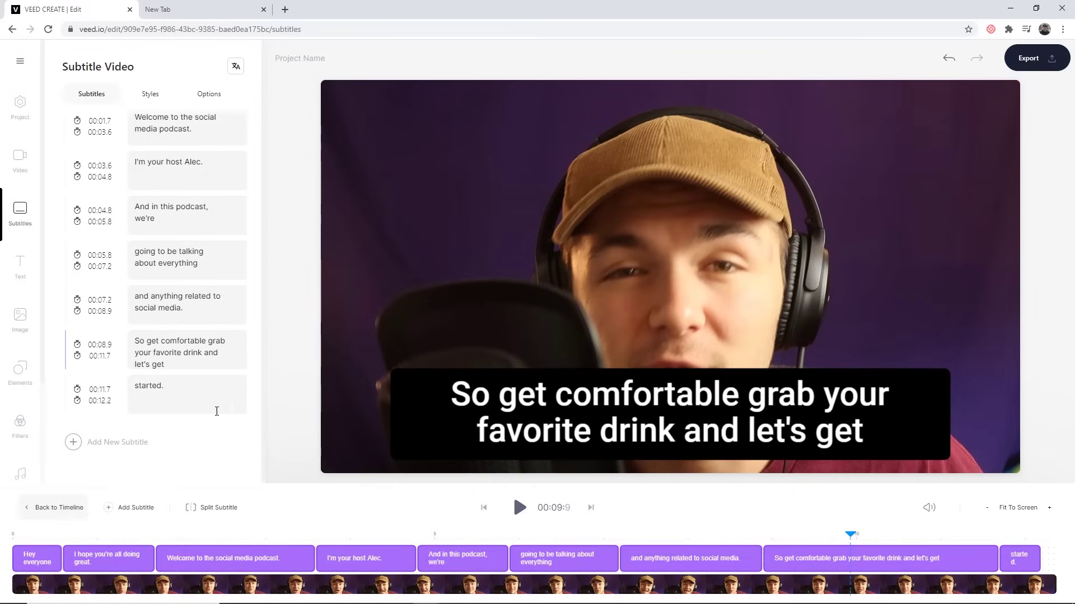
Move the lone word 'started.' onto the end of the 'let's get' line and delete the empty entry
click(207, 390)
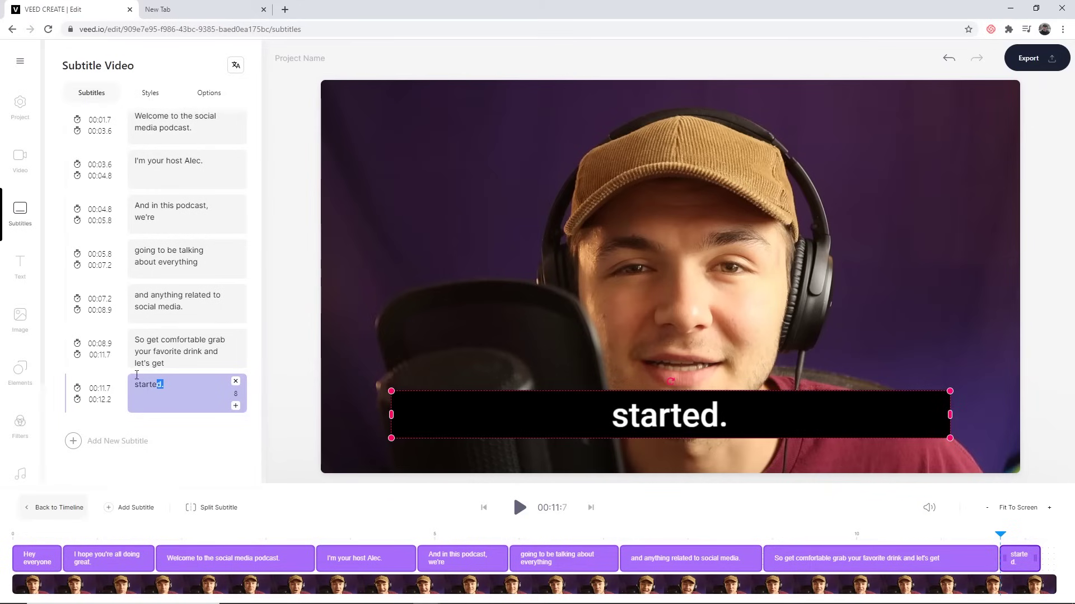
key(BackSpace)
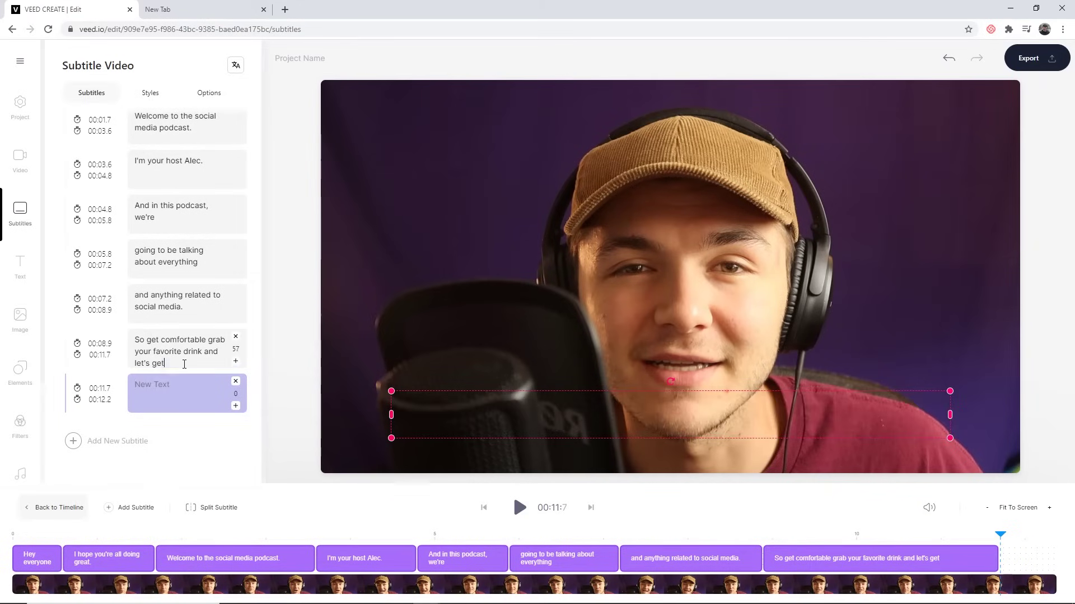
click(186, 364)
text(started.)
click(235, 403)
click(238, 383)
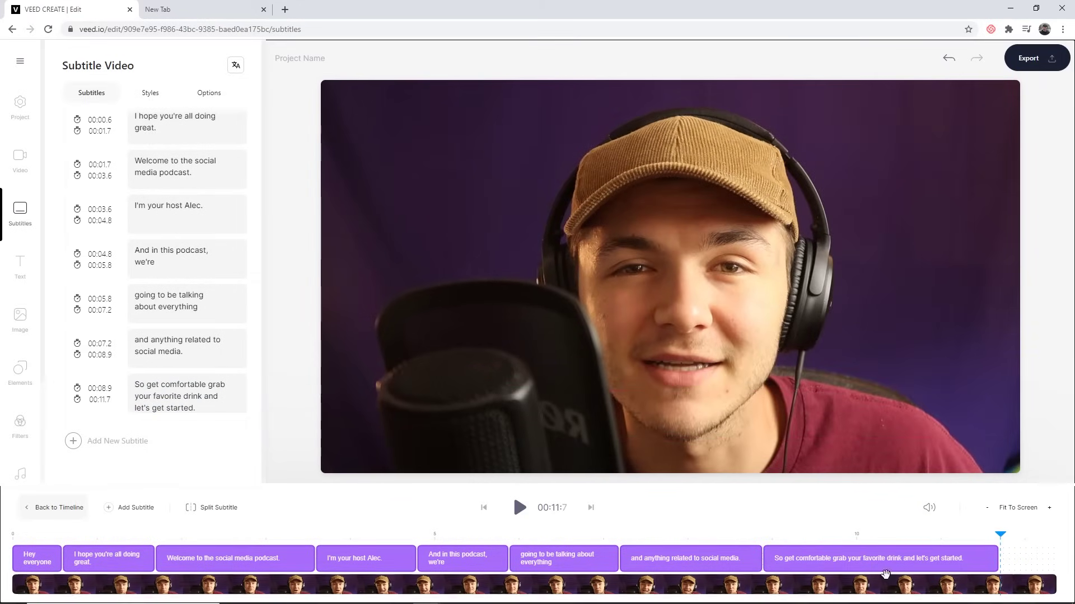
Extend the last subtitle clip on the timeline to the end of the video at 00:12.3
click(996, 557)
drag(1014, 565, 1060, 562)
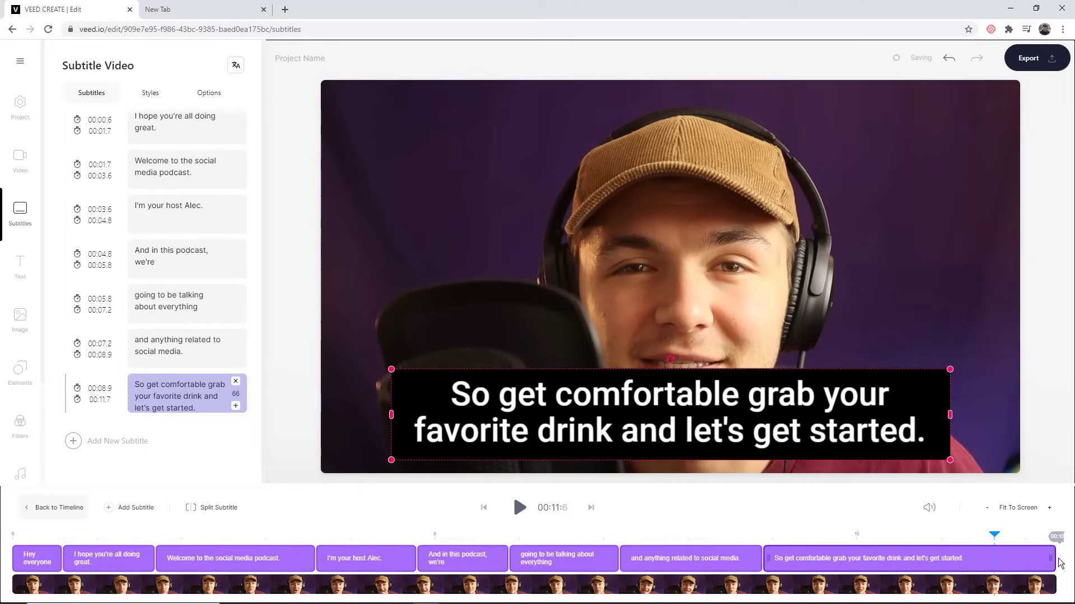
click(293, 337)
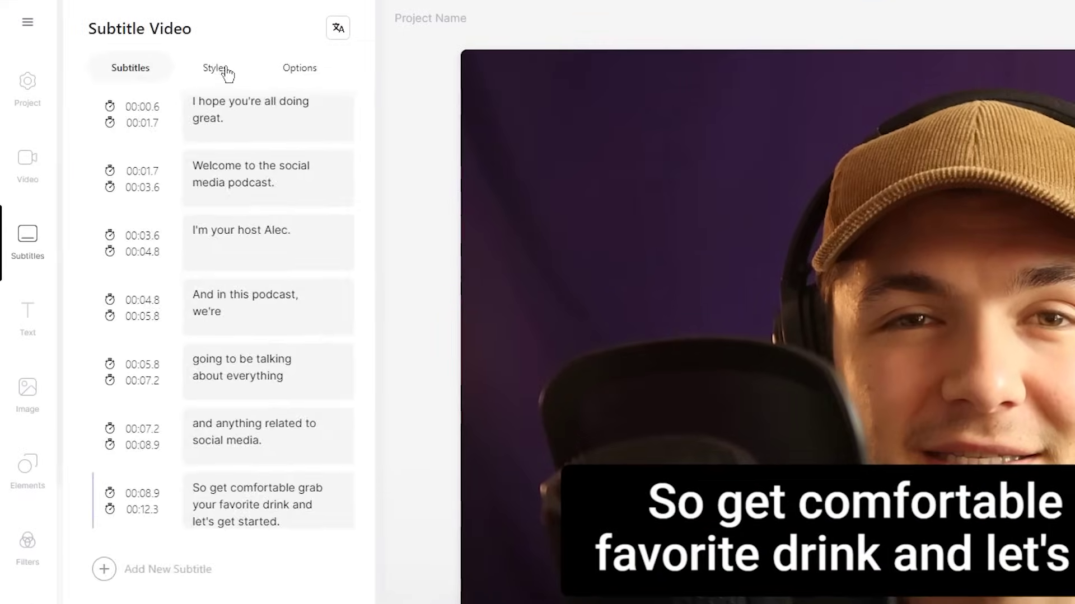
click(151, 93)
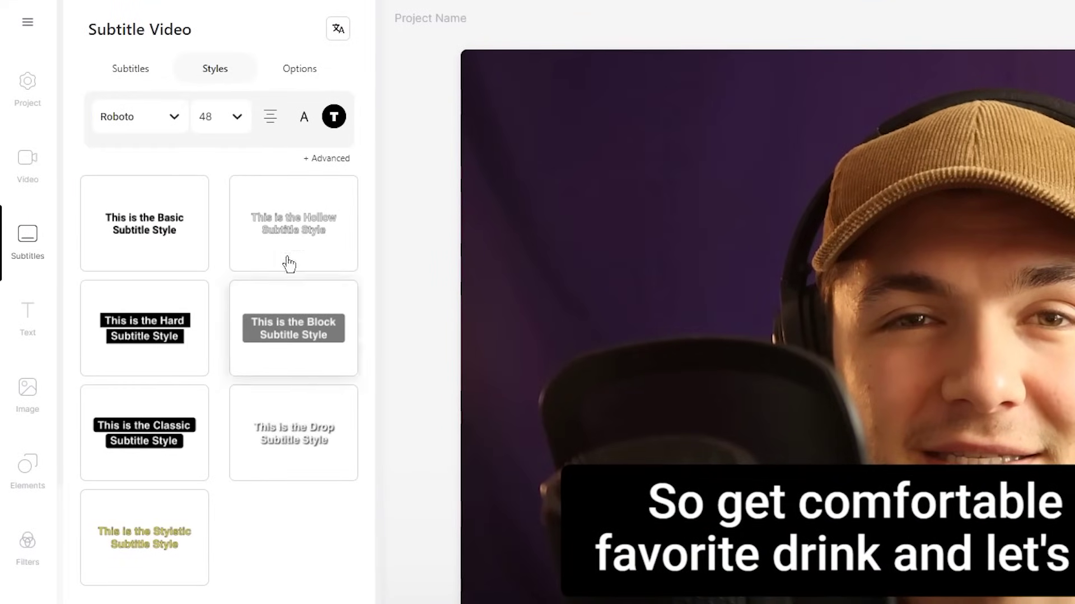
Apply the Drop subtitle preset and look over the advanced text effects, leaving them unchanged
click(266, 466)
click(156, 532)
click(264, 461)
click(326, 160)
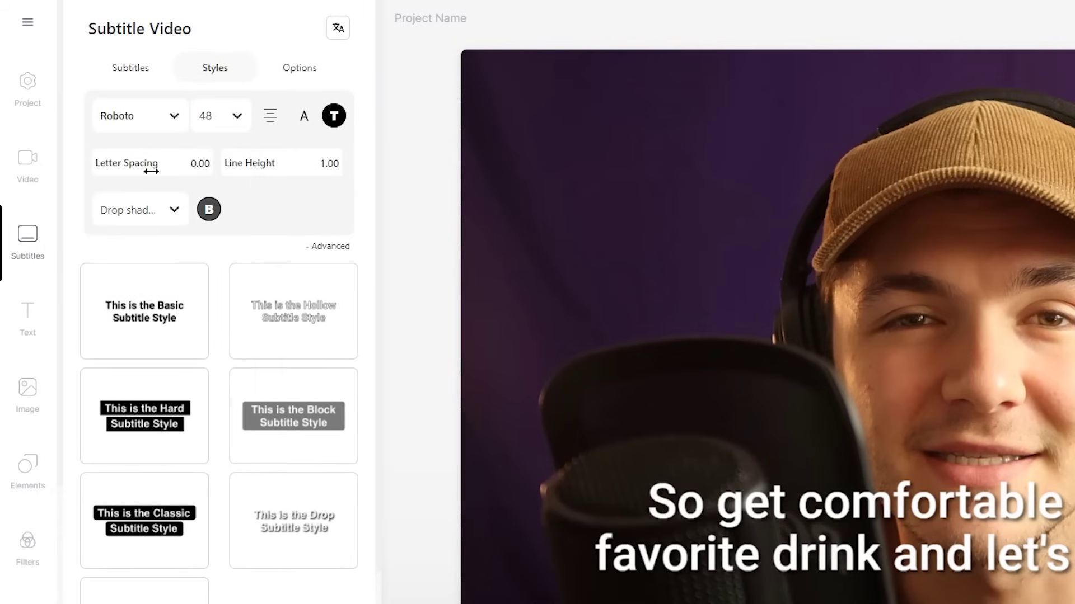
click(176, 216)
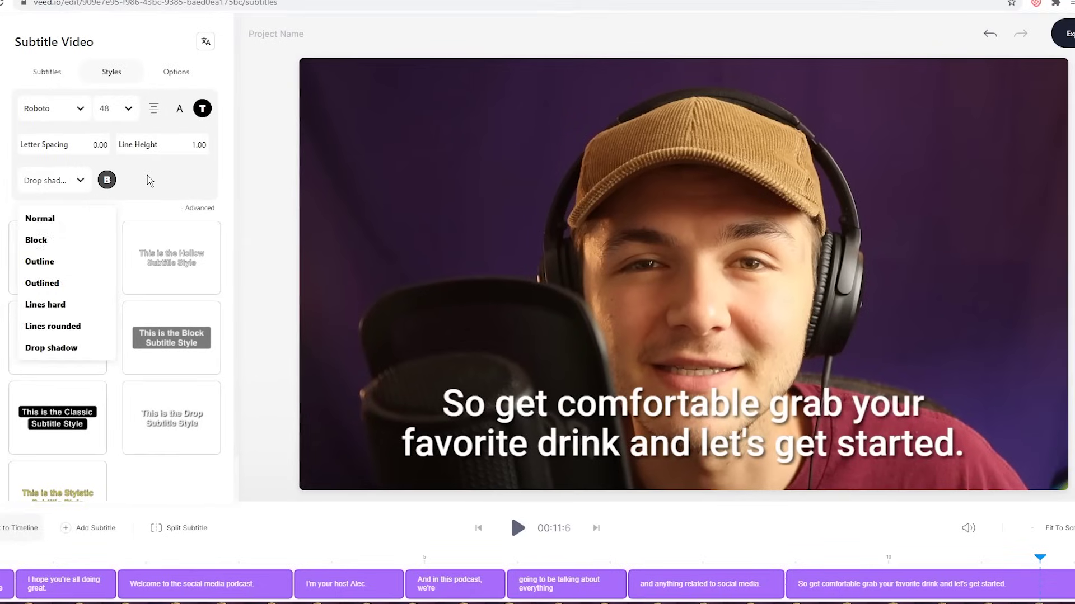
click(261, 205)
Set the subtitle font size to 36, keeping the text centre-aligned
click(129, 111)
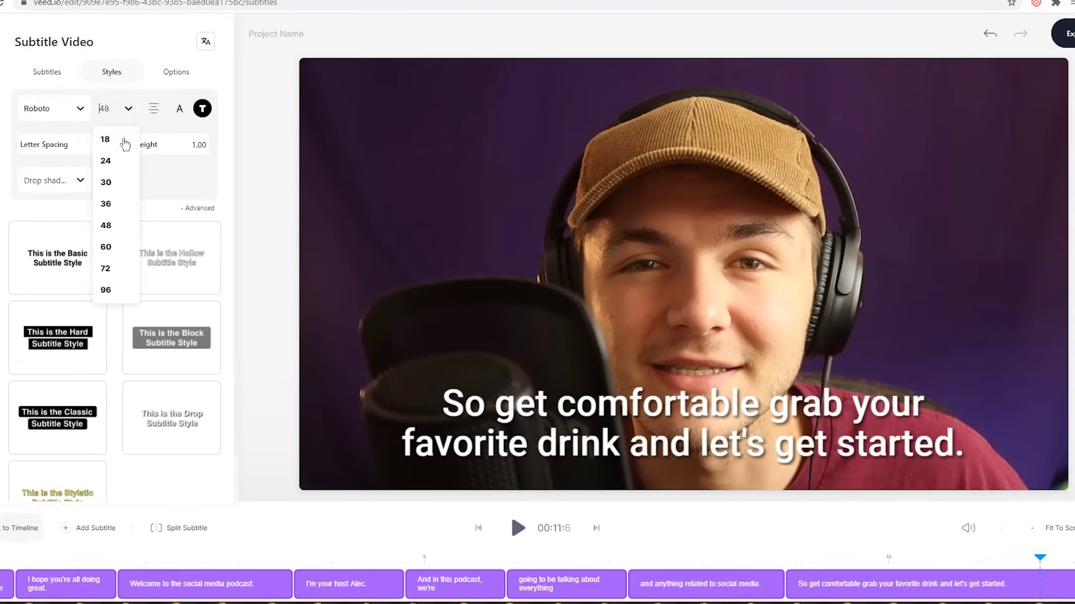
click(114, 201)
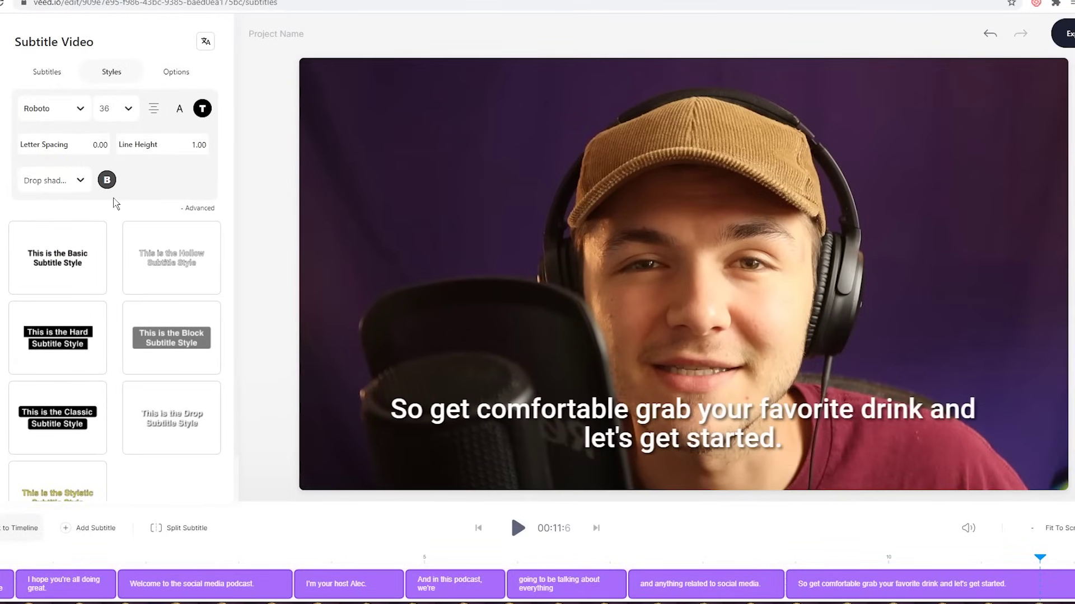
click(157, 110)
click(157, 110)
click(157, 110)
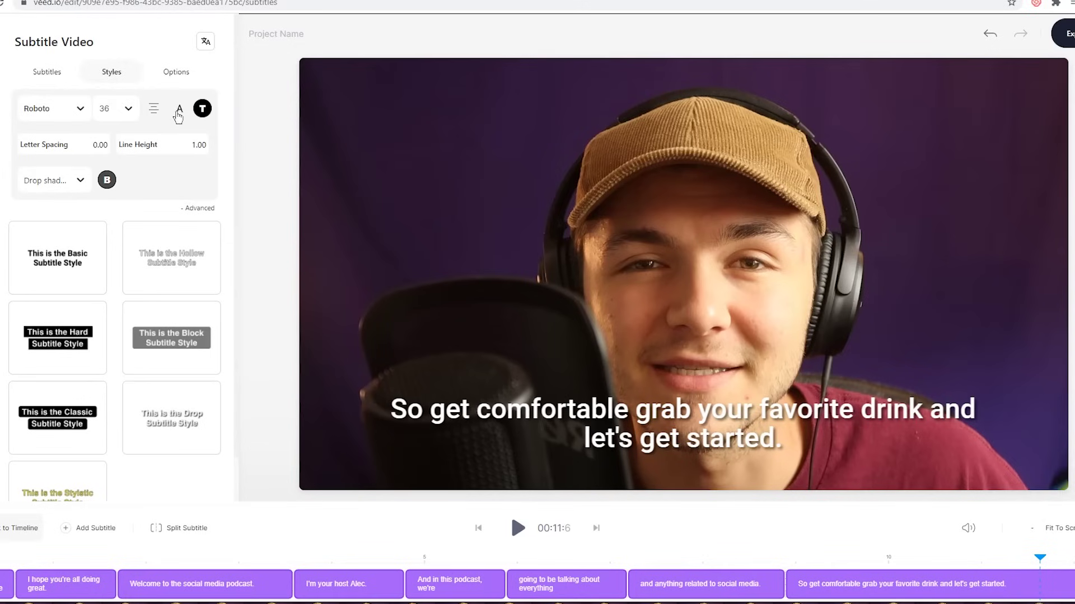
Colour the subtitle text pink (#FF006A)
click(203, 110)
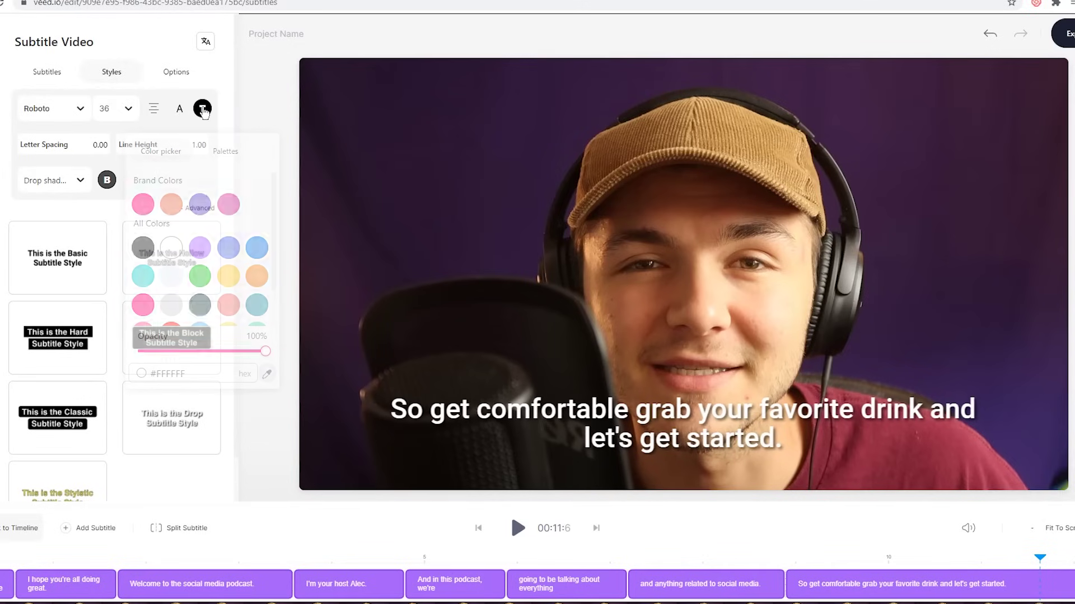
click(144, 202)
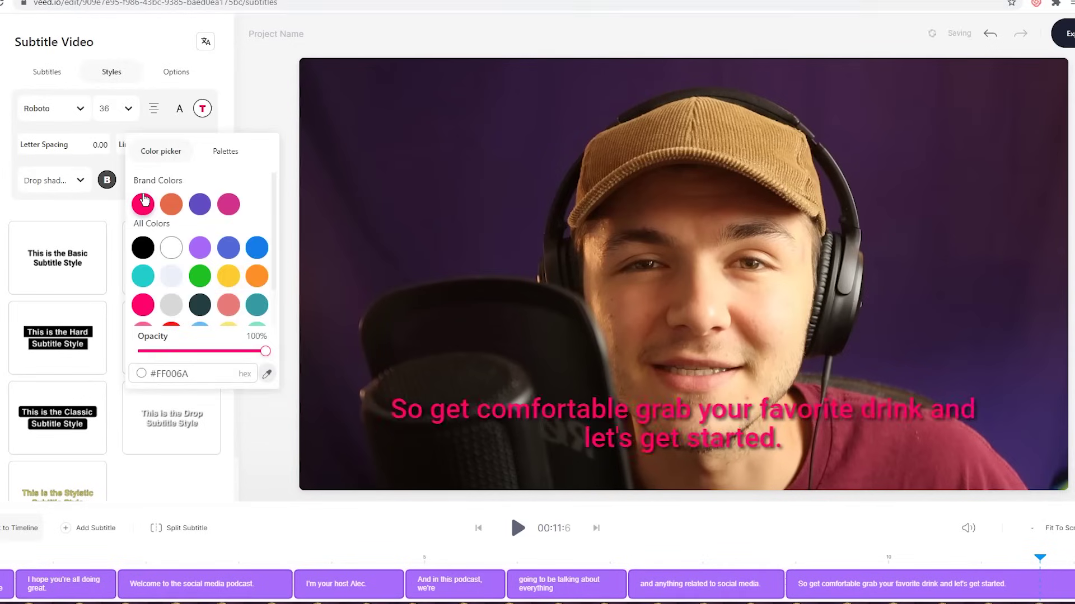
click(92, 211)
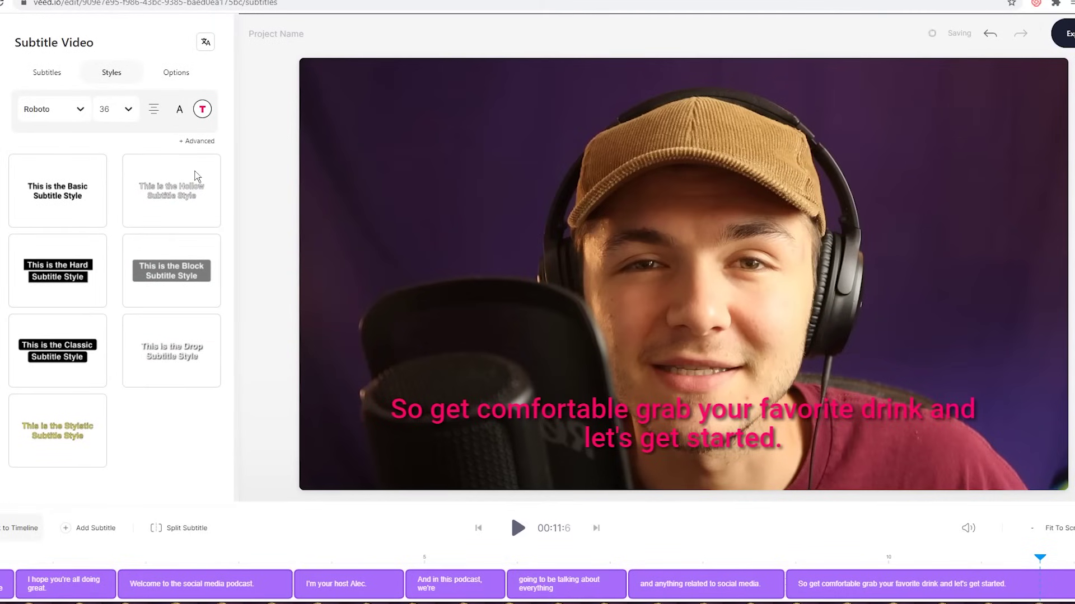
Shrink the subtitle box to size 27, preview from the start, and place it back near the bottom
drag(558, 413, 584, 160)
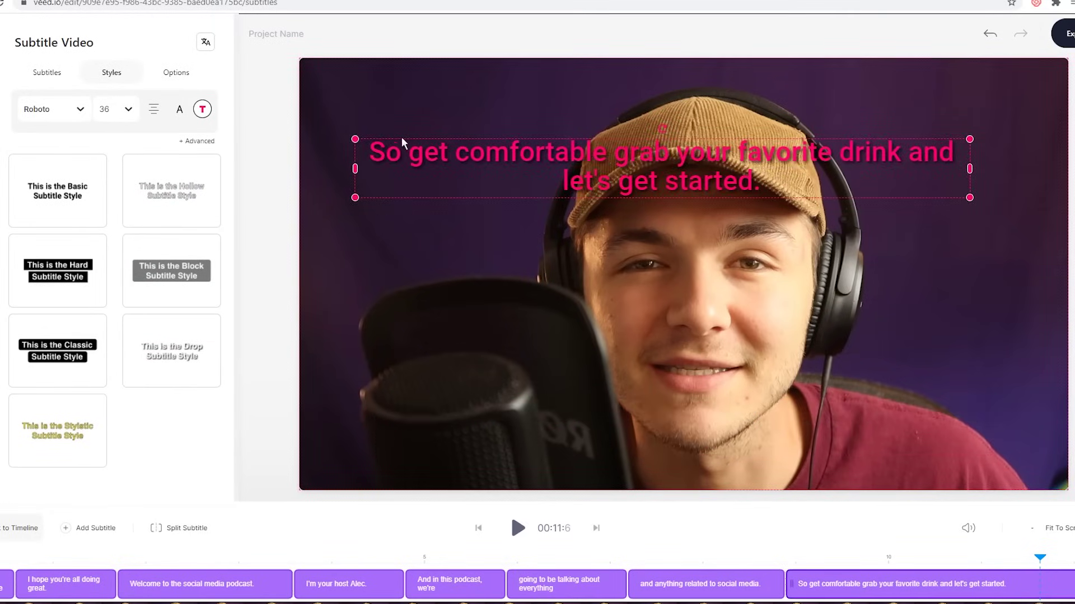
drag(375, 137, 479, 150)
drag(728, 150, 527, 136)
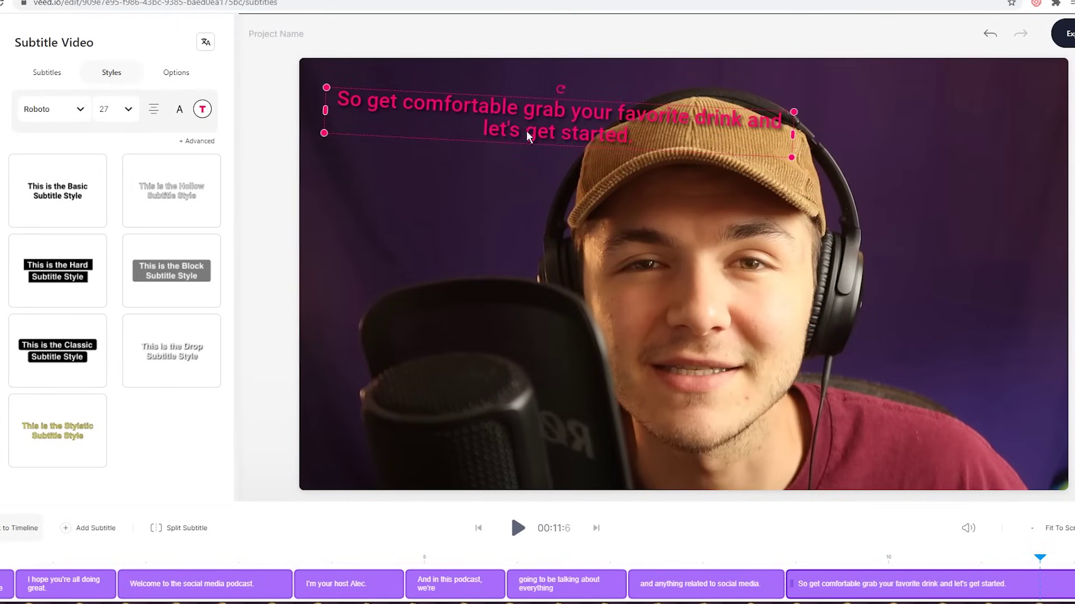
key(Home)
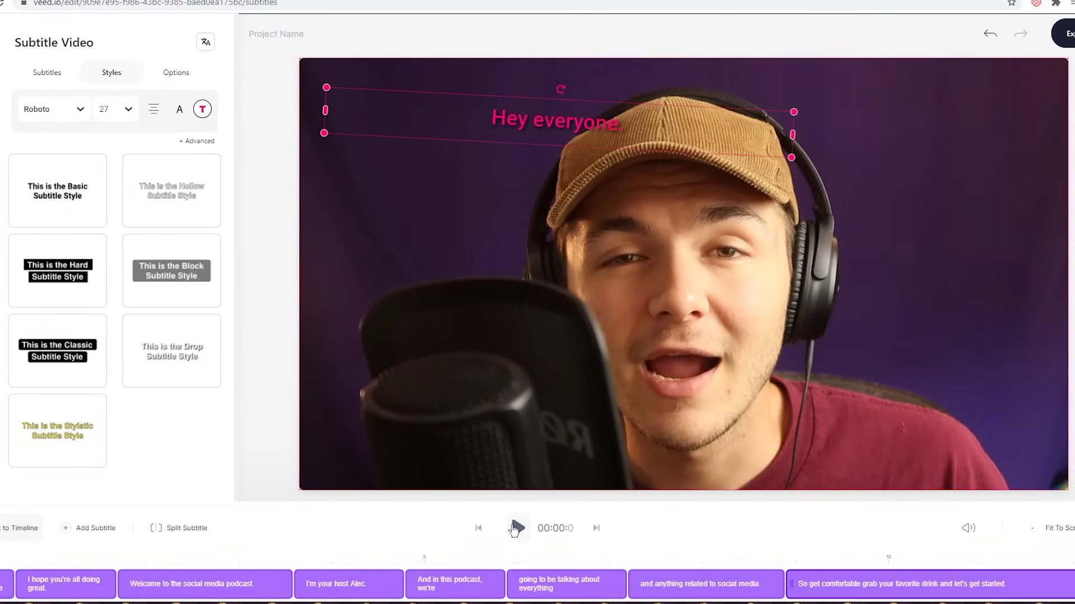
click(518, 528)
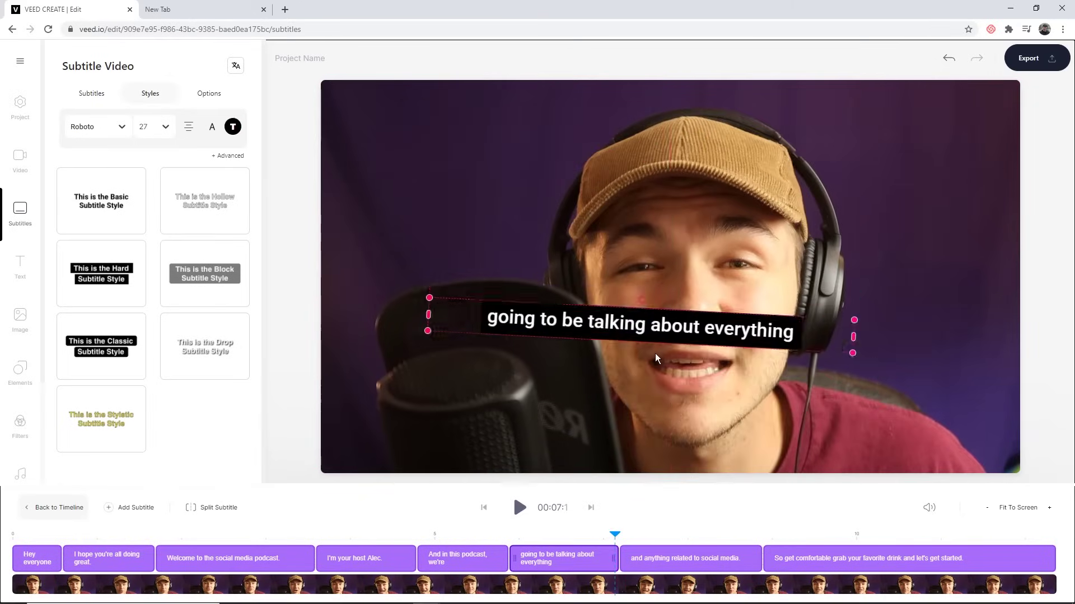
drag(671, 312, 683, 425)
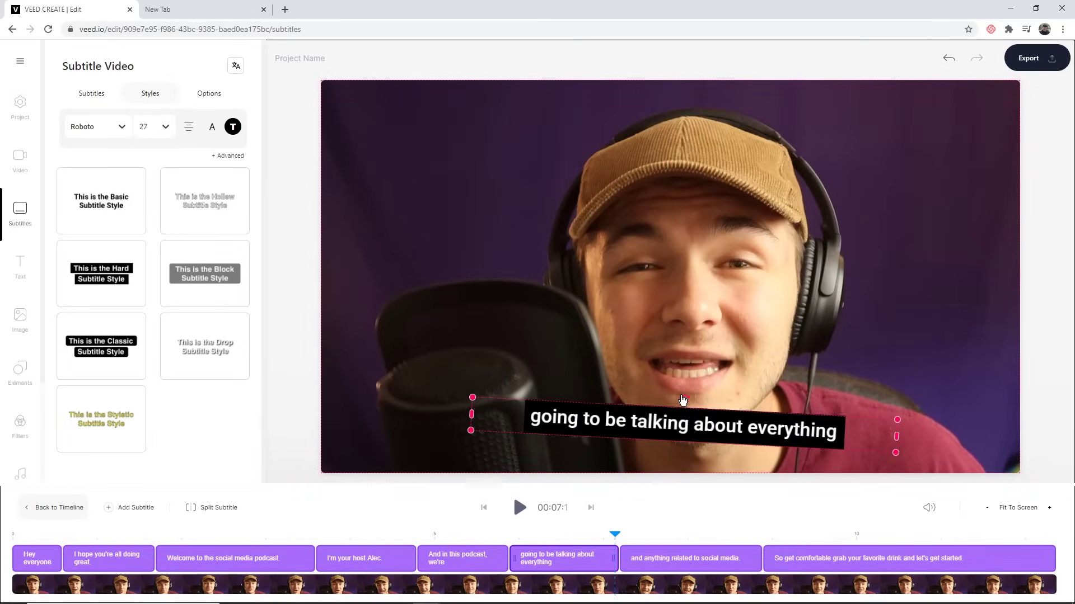
click(682, 399)
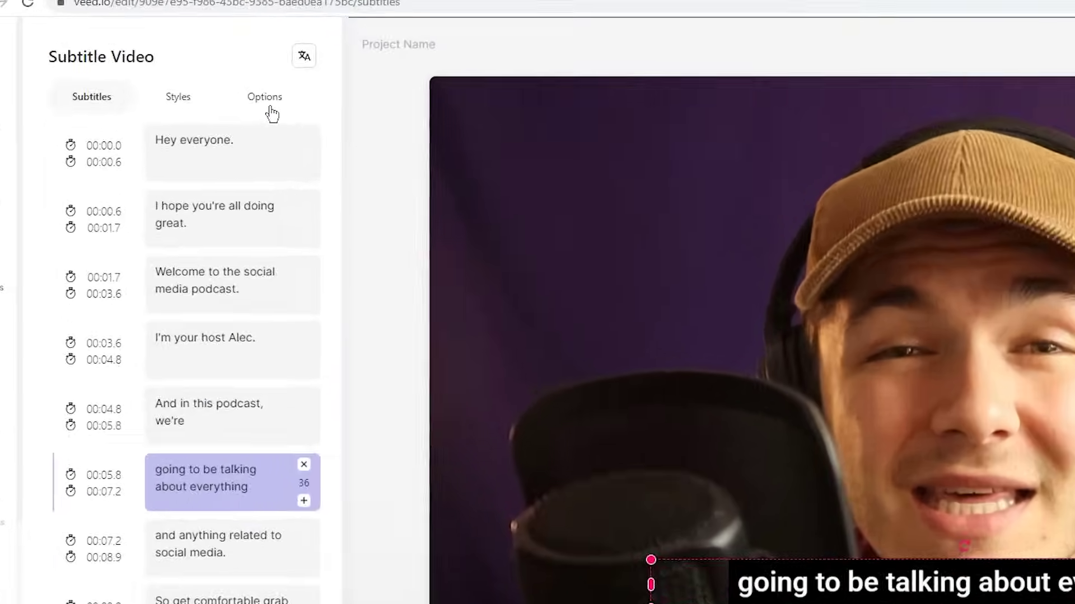
Download the subtitles in .srt format from the Options tab, saved as subtitles (2).zip
click(211, 95)
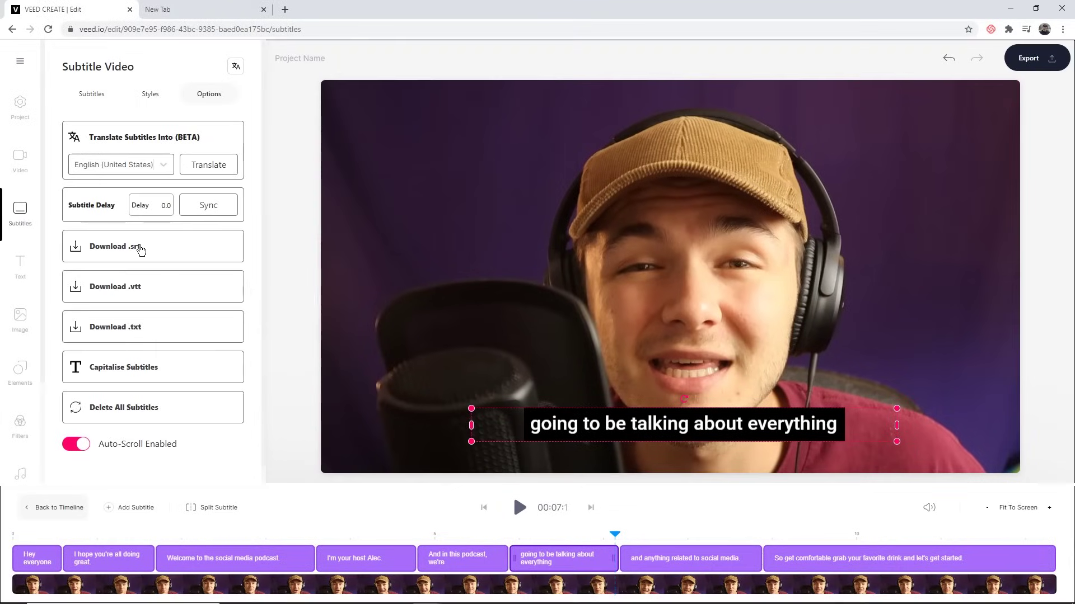
click(193, 420)
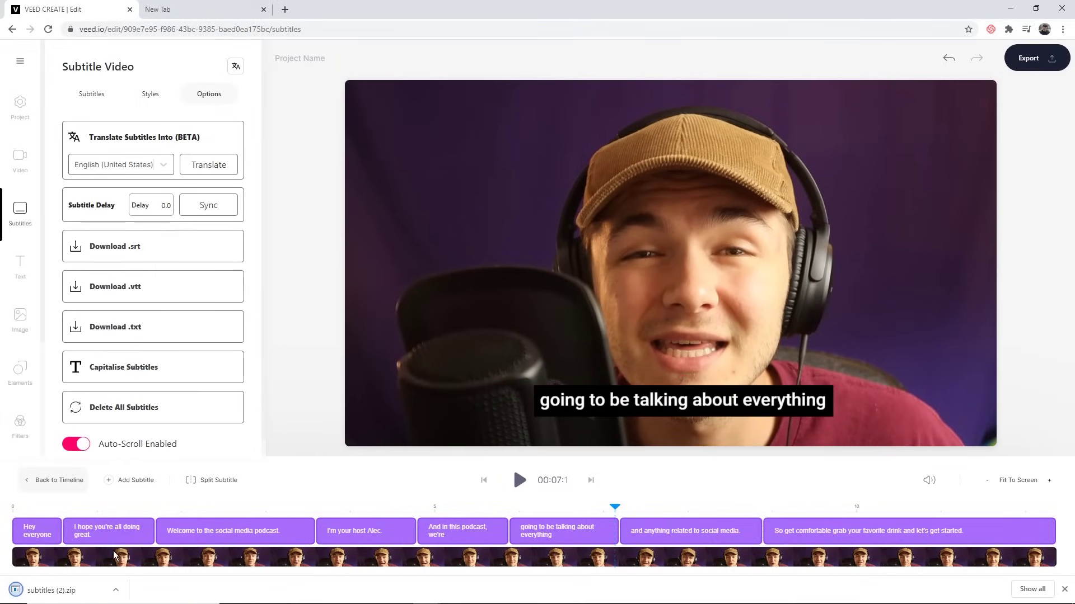
right_click(104, 593)
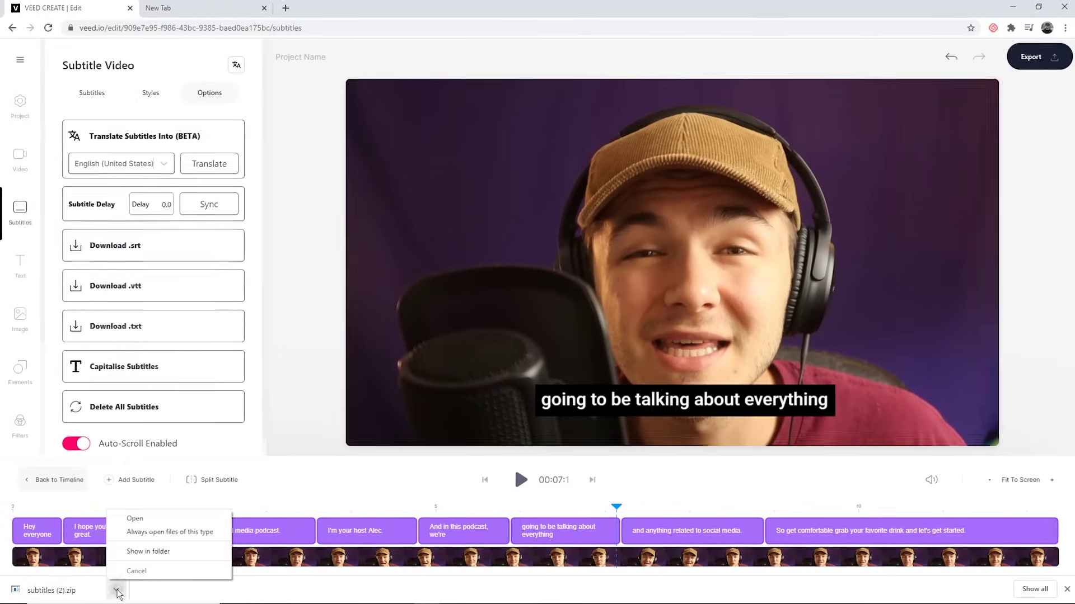
Locate subtitles (2).zip in its folder and extract it with 7-Zip Extract Here
click(129, 550)
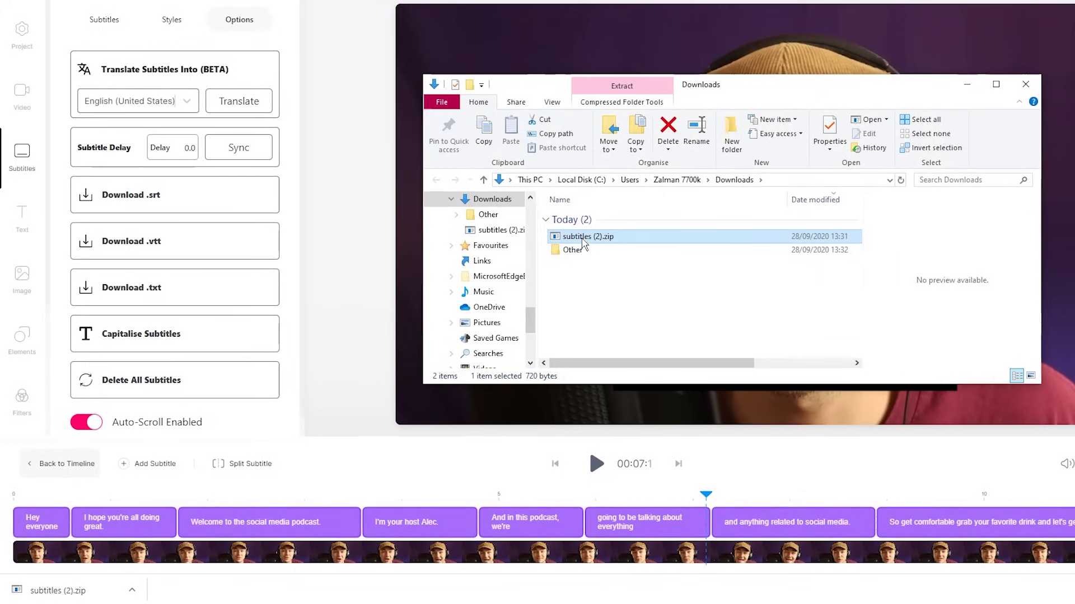
right_click(584, 243)
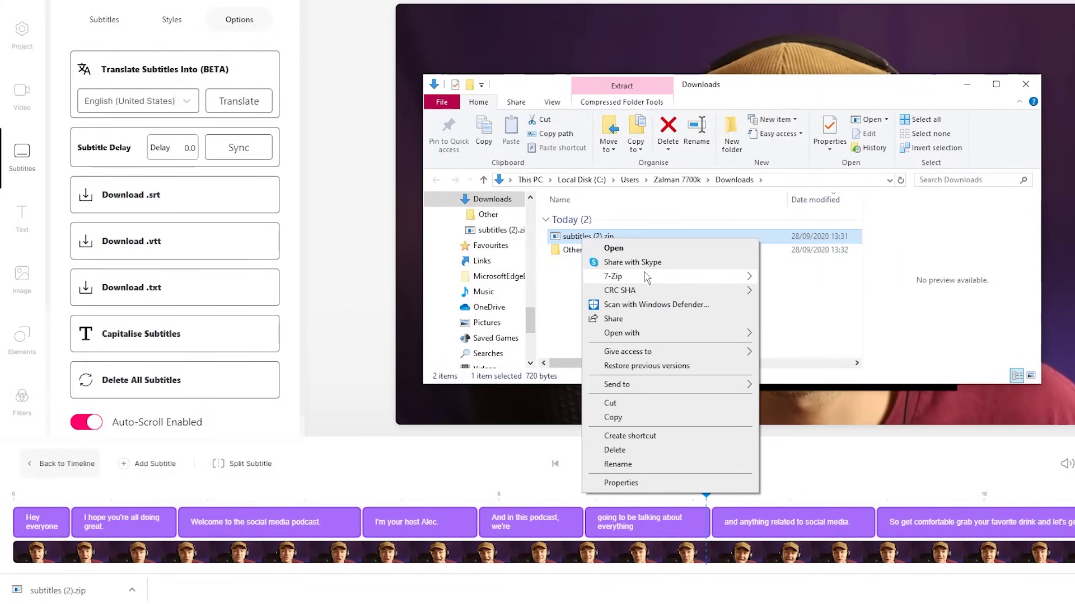
mouse_move(750, 276)
click(799, 320)
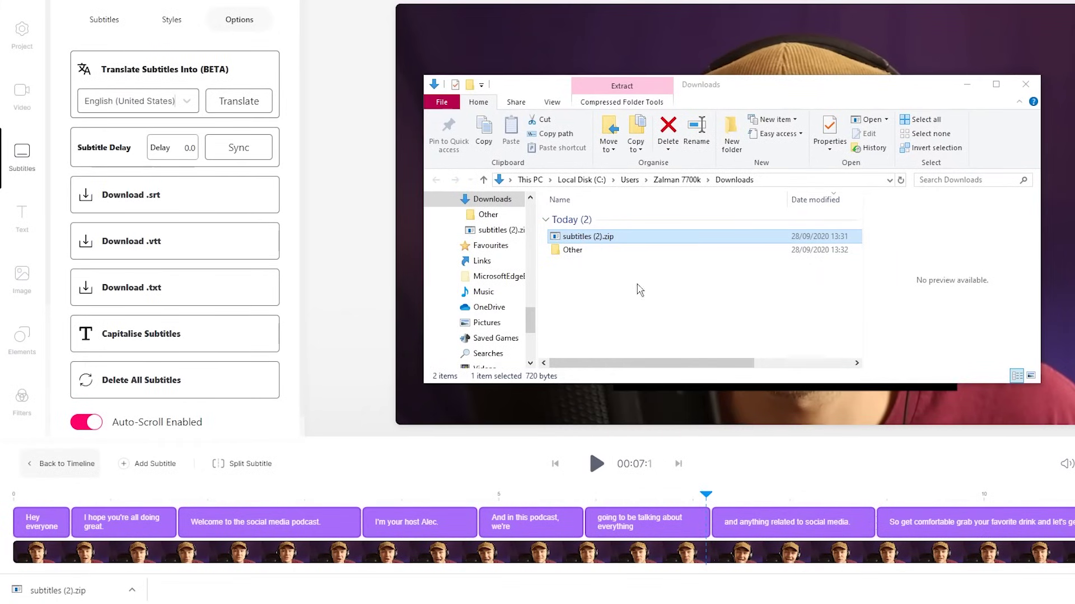
Rename the extracted .srt subtitle file to .txt and open it in Notepad
click(635, 251)
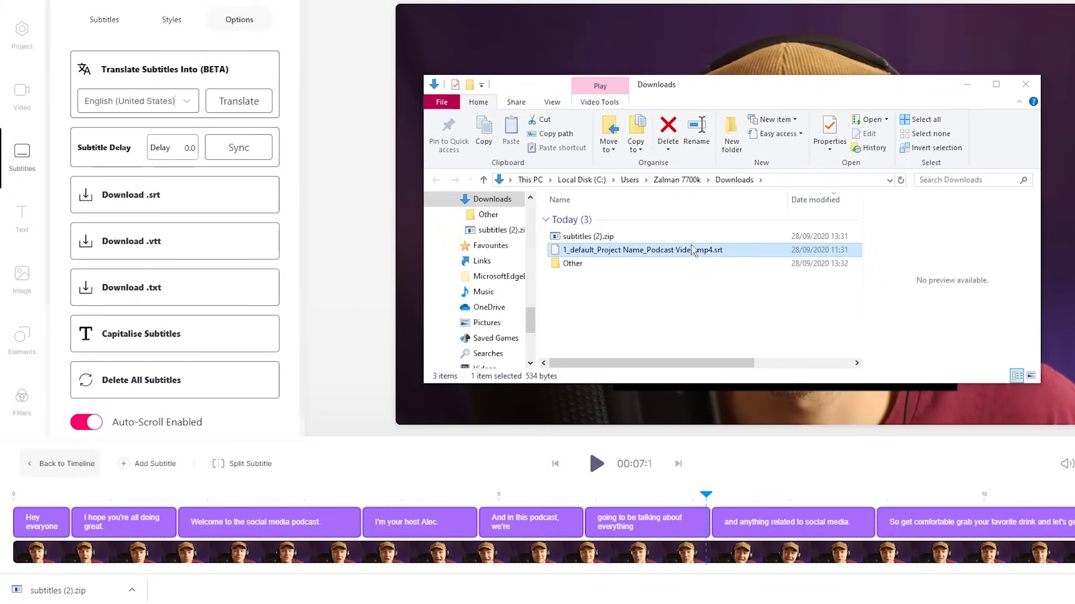
click(718, 252)
key(End)
key(BackSpace)
key(BackSpace)
key(BackSpace)
text(t)
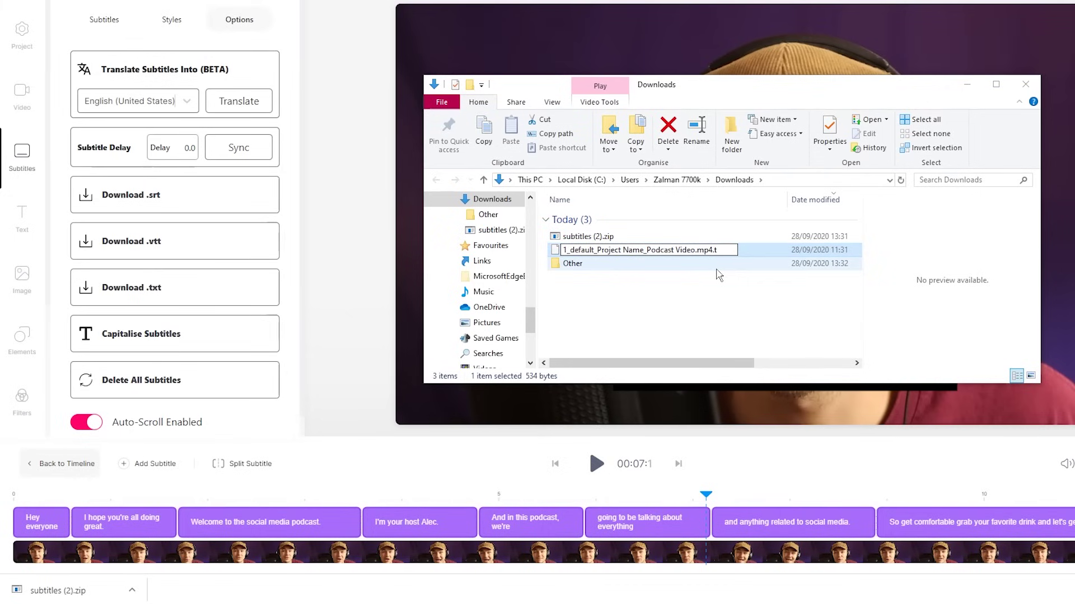
text(xt)
key(Return)
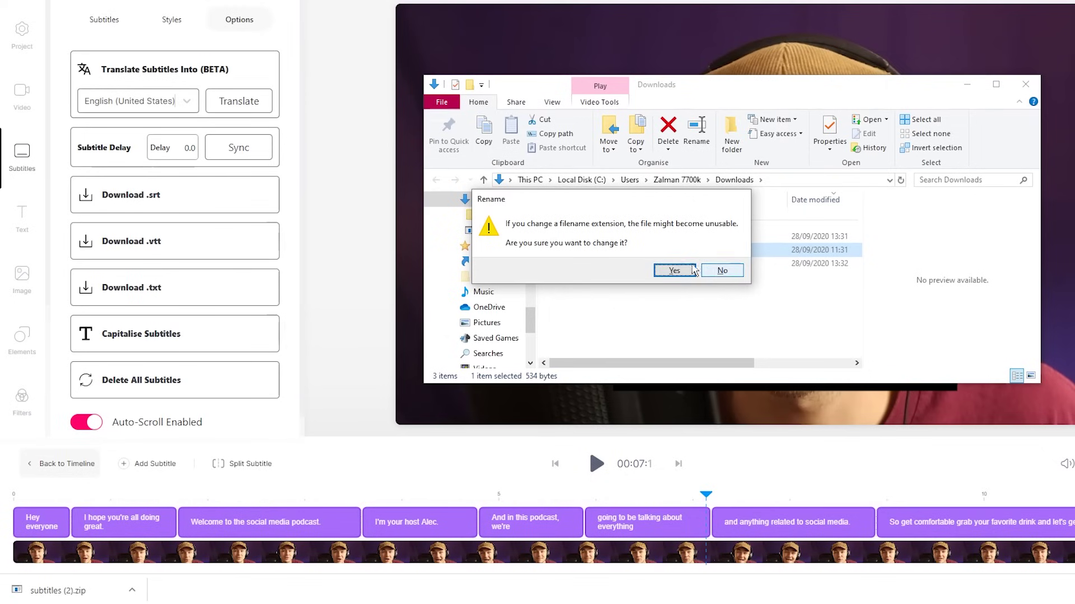
click(693, 271)
double_click(660, 256)
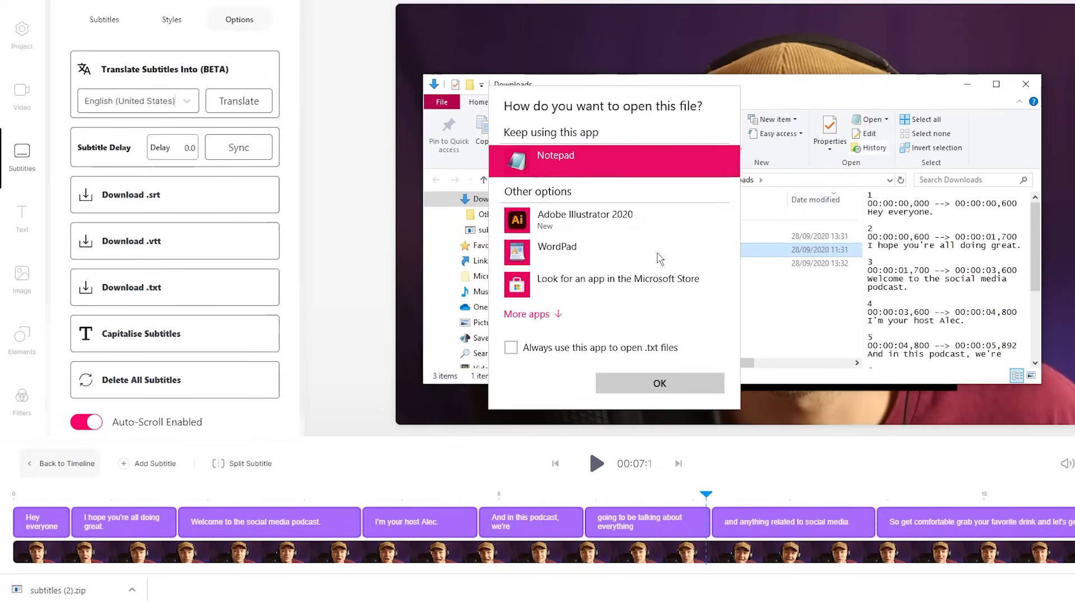
double_click(574, 168)
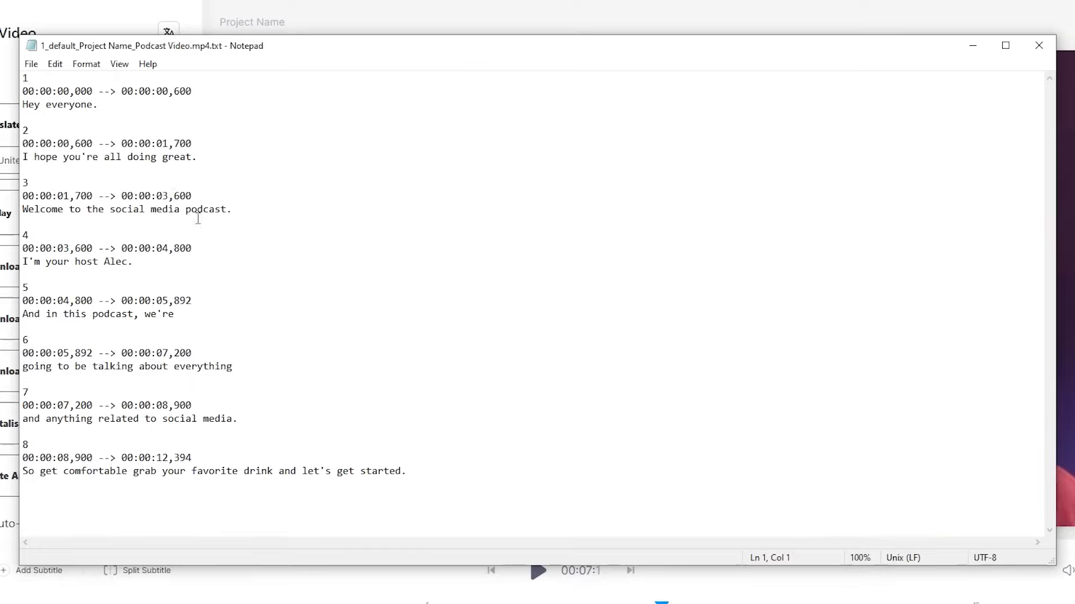
Select the numbered, timestamped subtitle lines in Notepad to review the exported SRT
drag(408, 472, 24, 84)
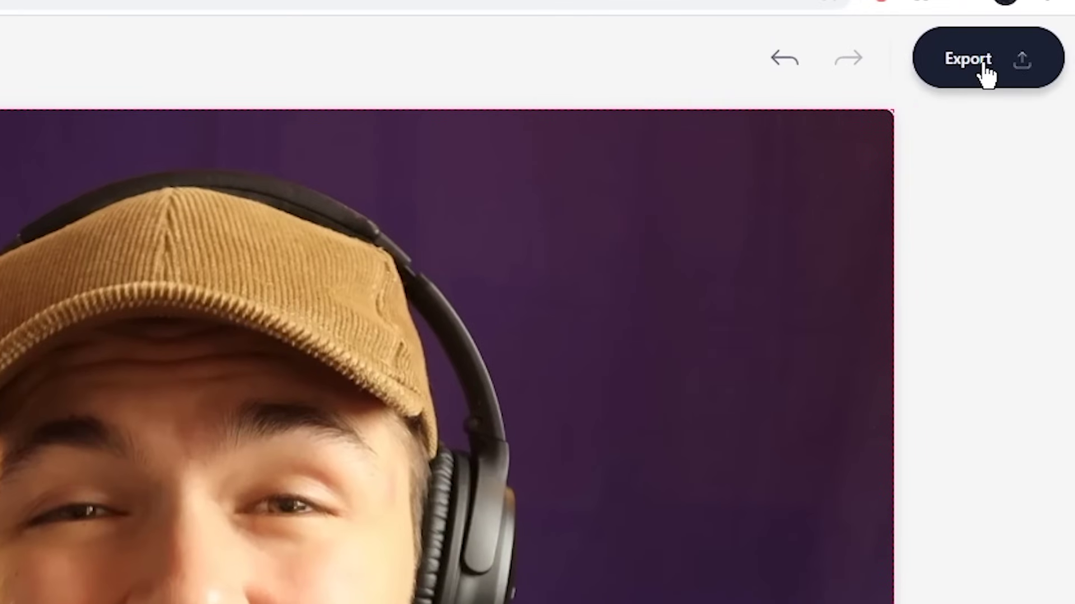
Start exporting the captioned podcast video with the Export button
click(982, 66)
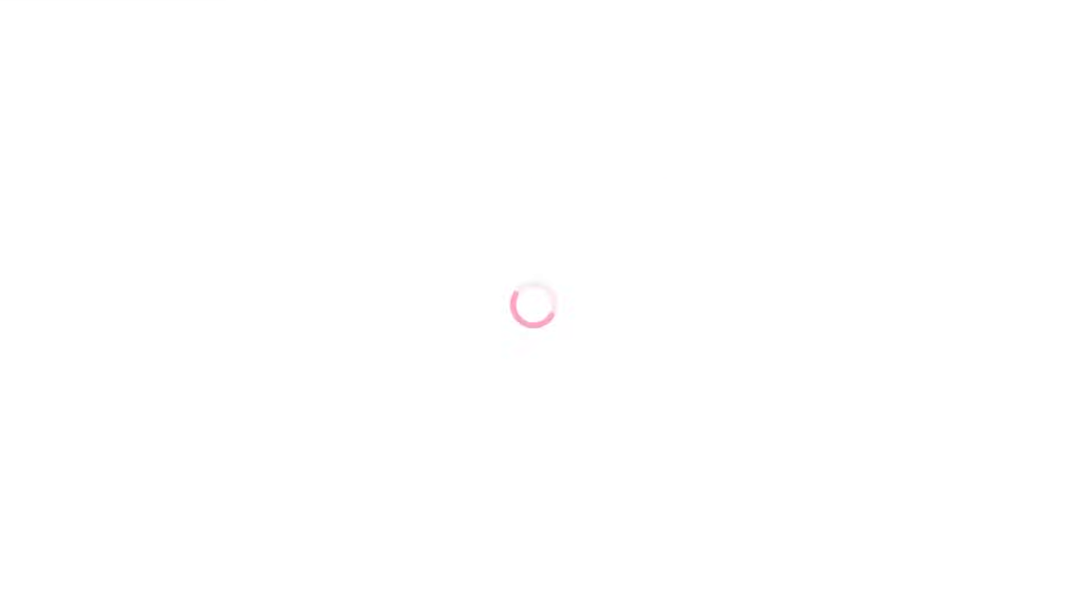